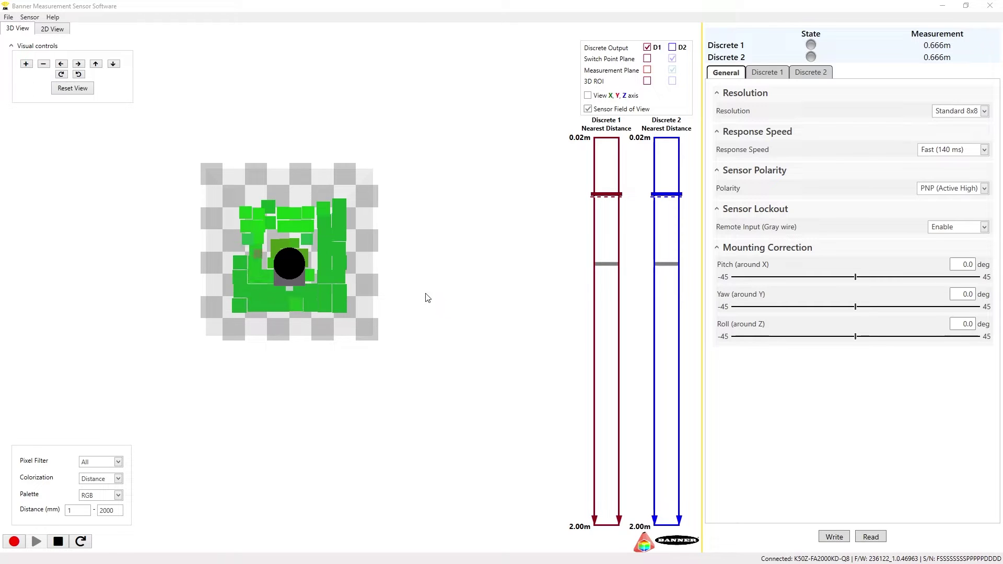
Tilt, zoom, rotate and pan the 3D sensor cone view, then reset it to top-down.
left_click_drag(409, 241, 309, 276)
scroll(309, 278, "up", 5)
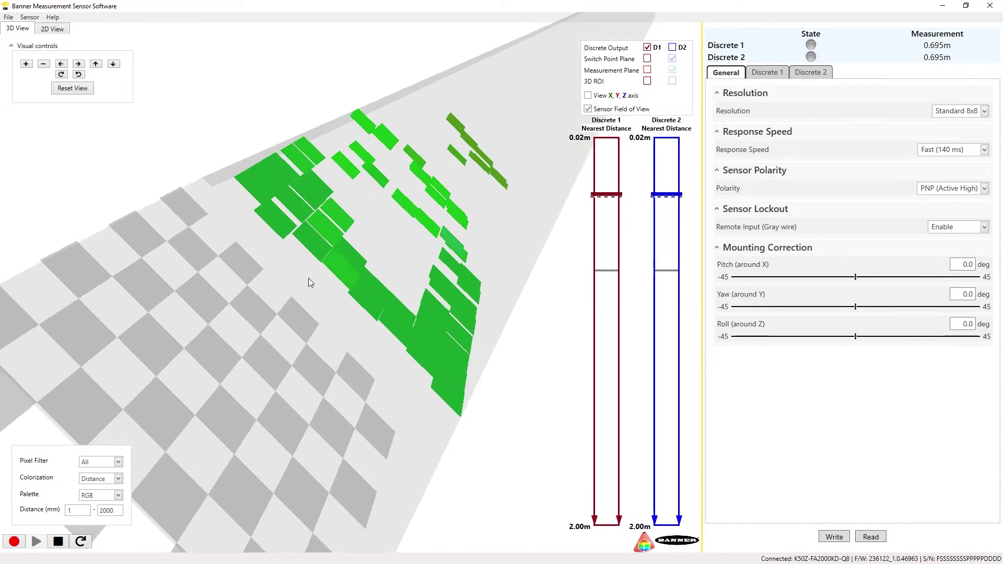
scroll(308, 280, "down", 5)
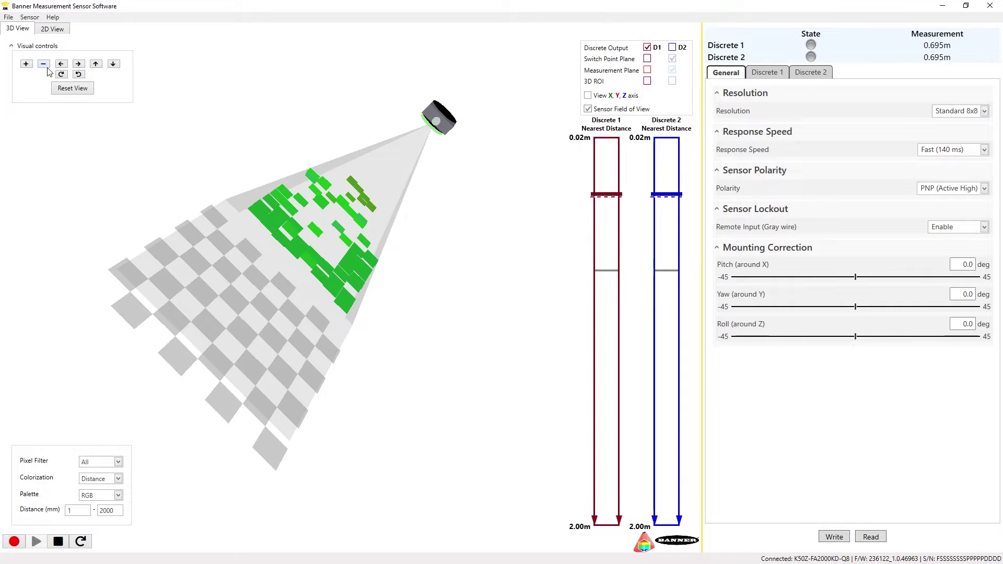
left_click(44, 65)
left_click(44, 65)
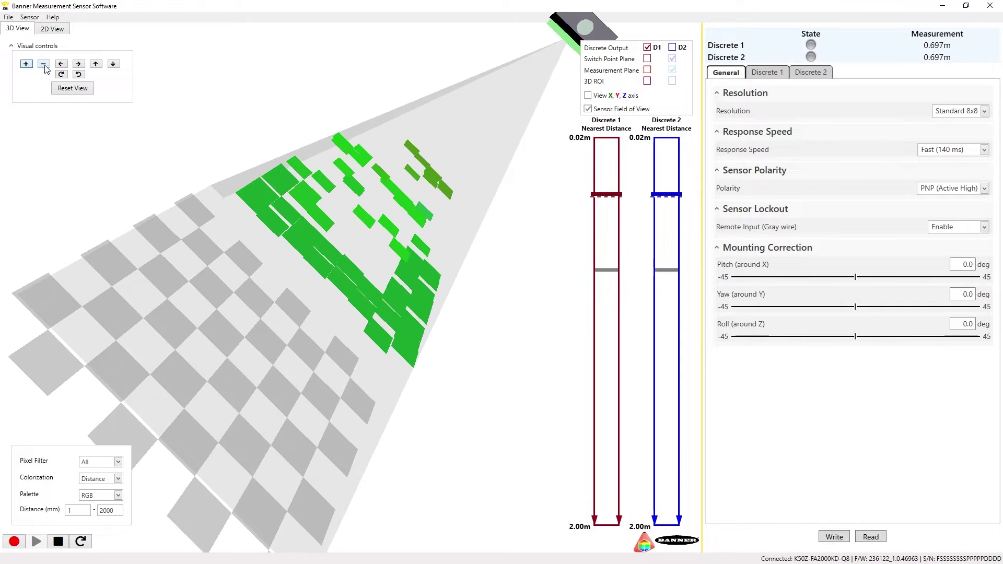
left_click(44, 64)
left_click(62, 63)
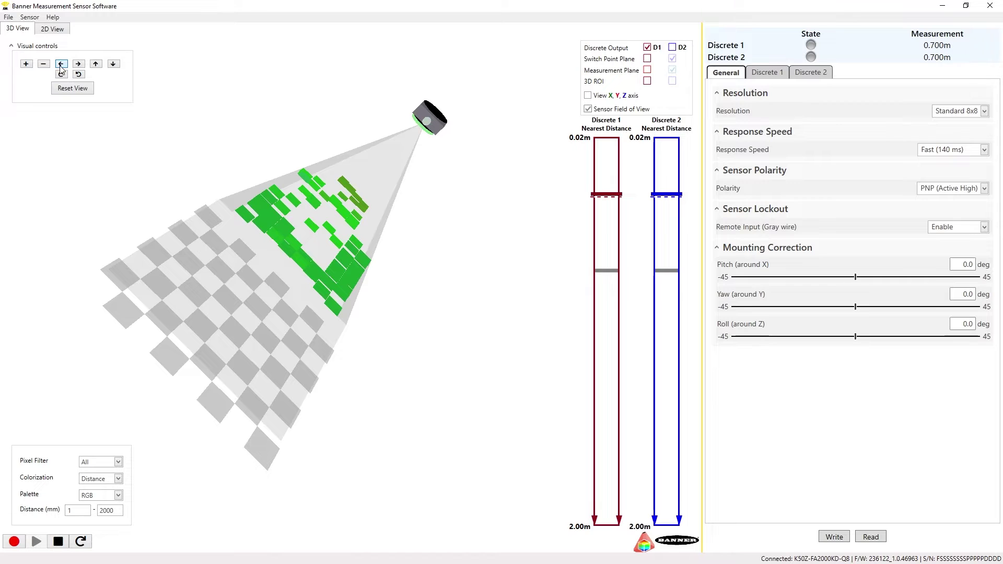
left_click(95, 63)
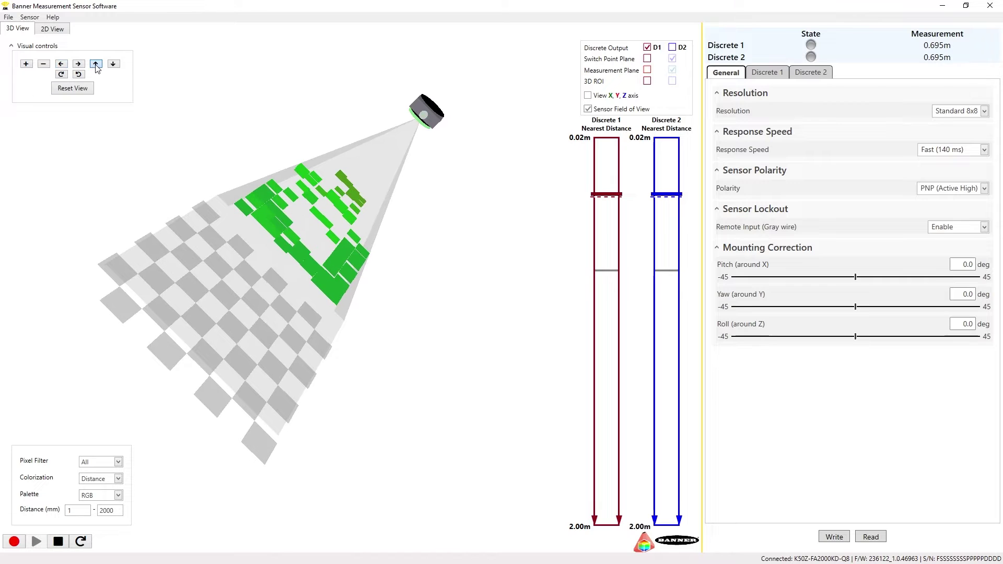
left_click(61, 74)
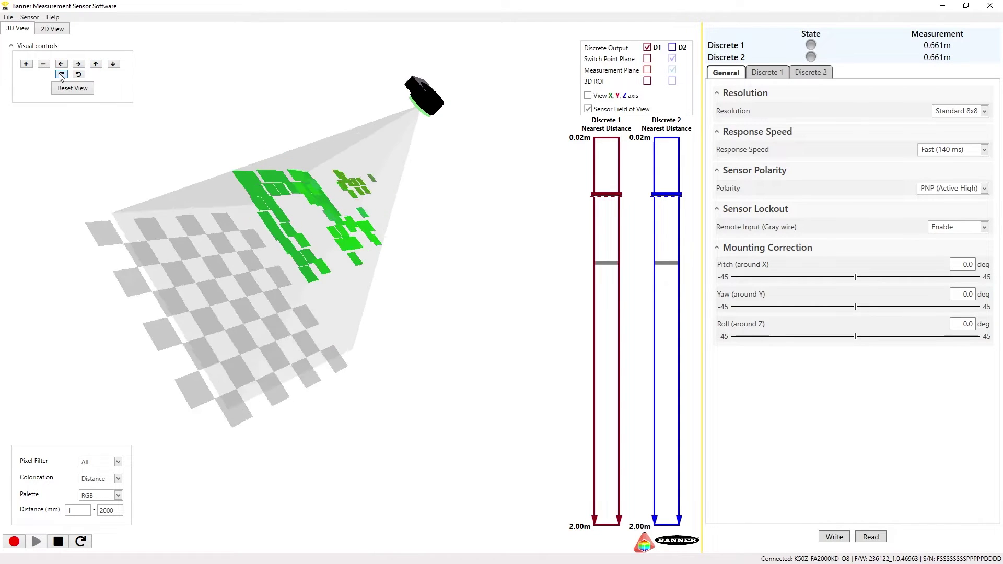
left_click(66, 91)
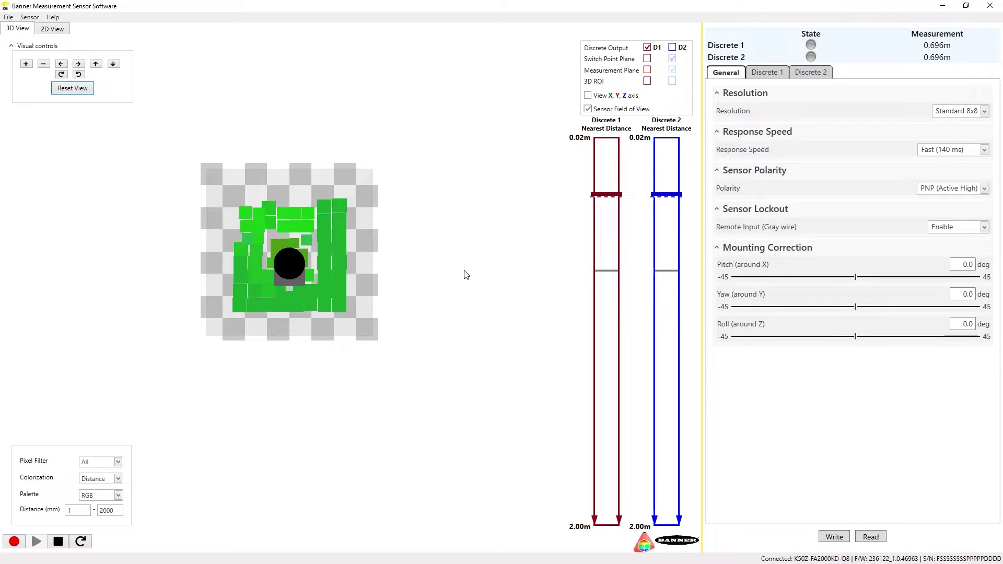
Turn on Measurement Plane D1 and Switch Point Plane D1, tilting the view to see them.
left_click(647, 70)
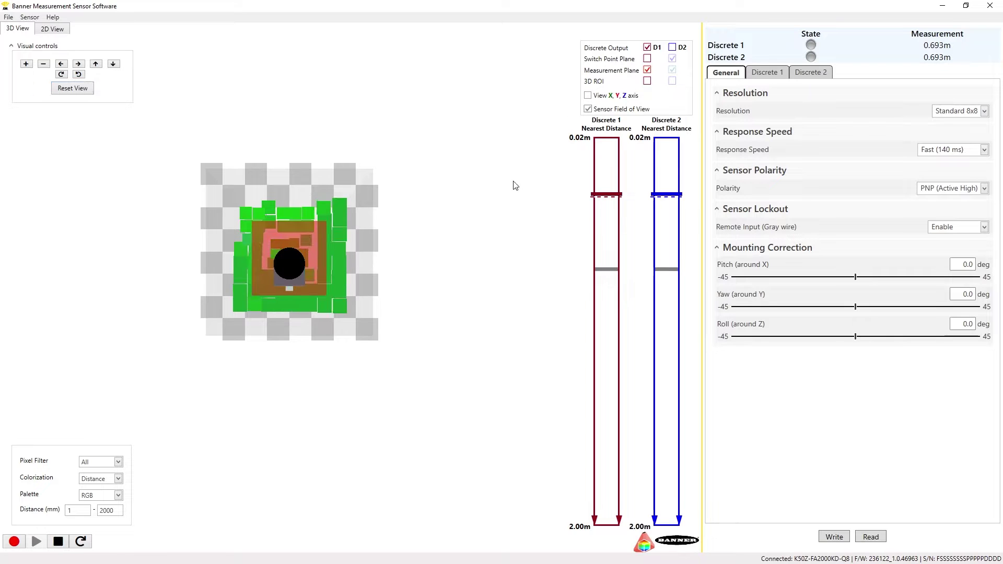
left_click_drag(440, 270, 400, 314)
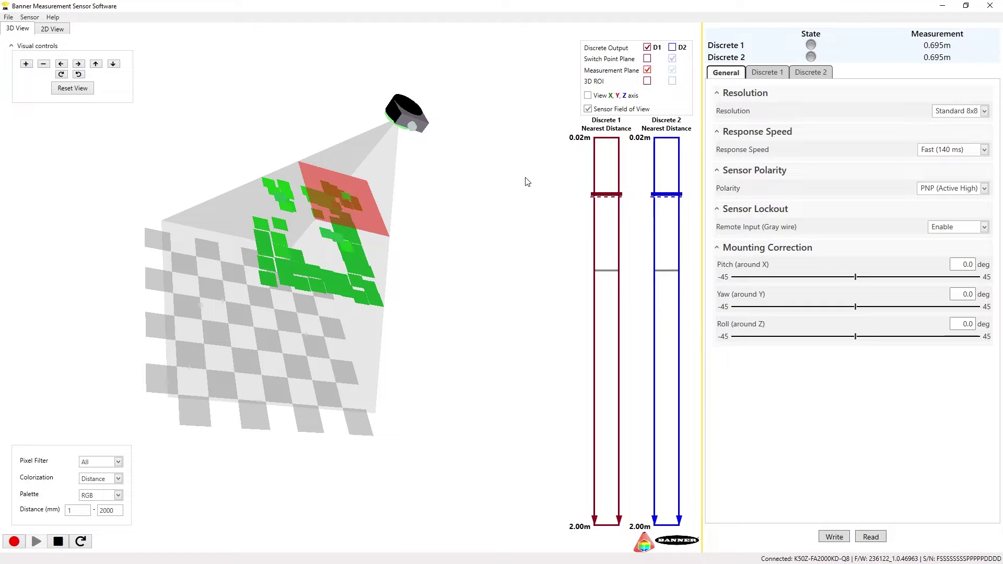
left_click(673, 48)
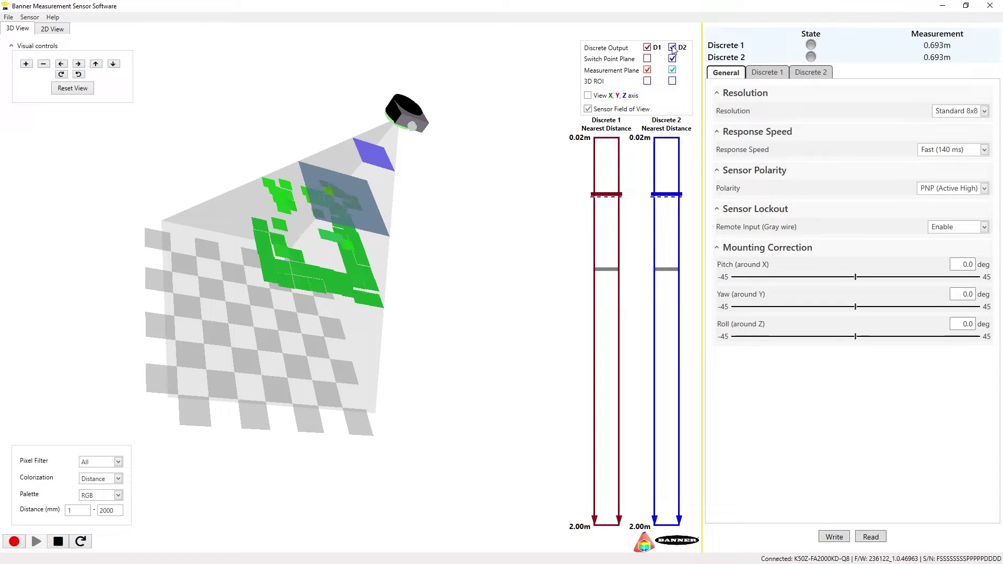
left_click(672, 48)
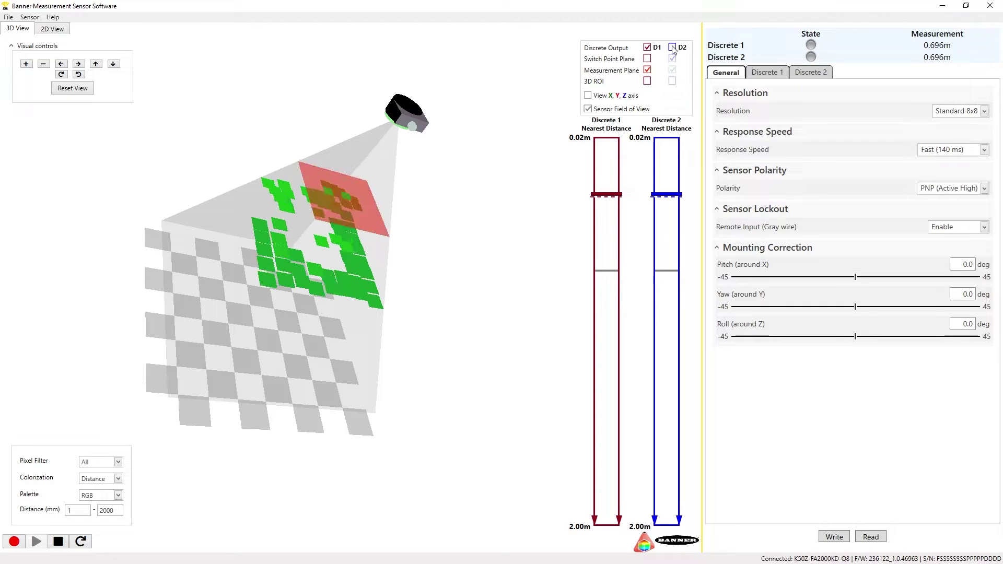
left_click(647, 59)
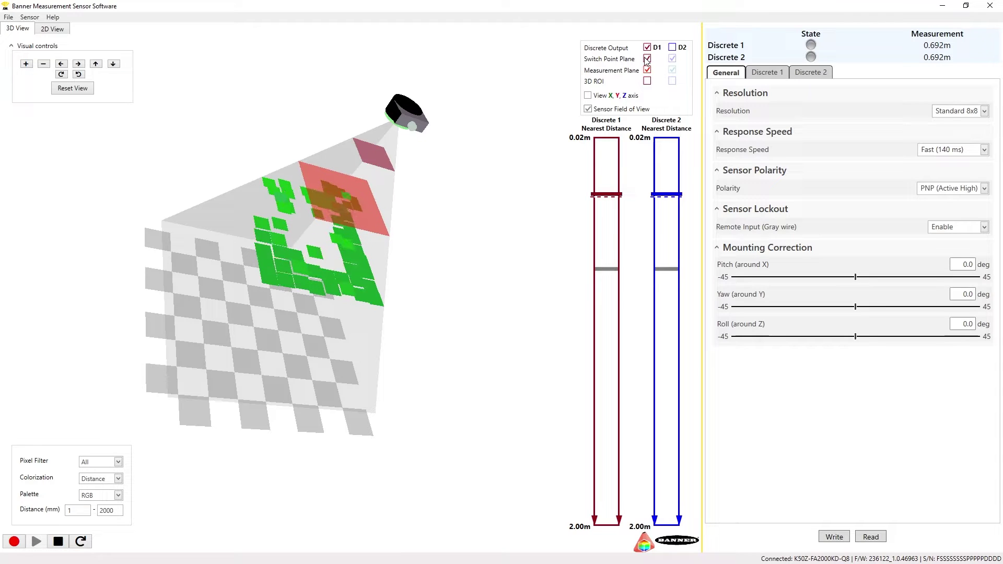
left_click(118, 462)
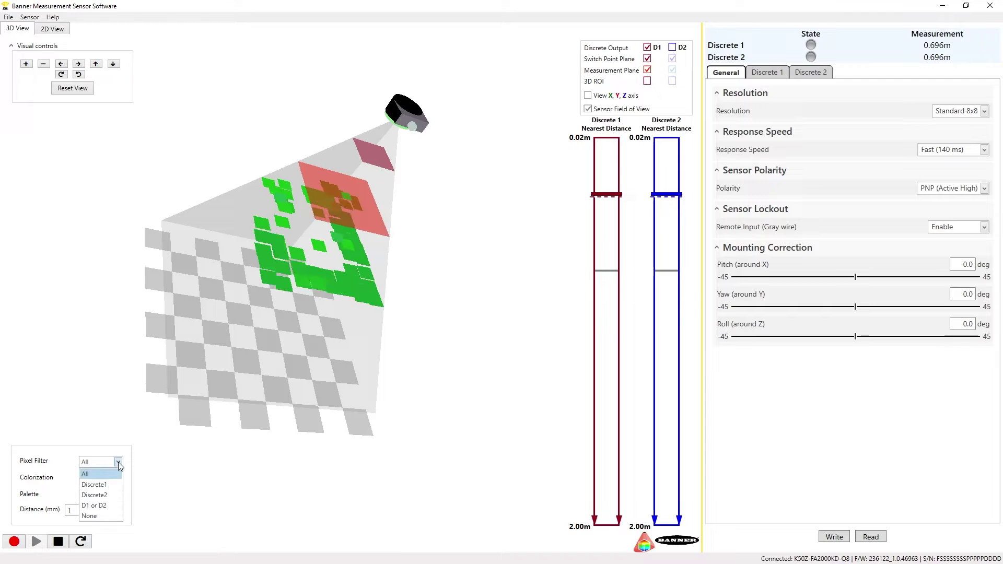
left_click(107, 515)
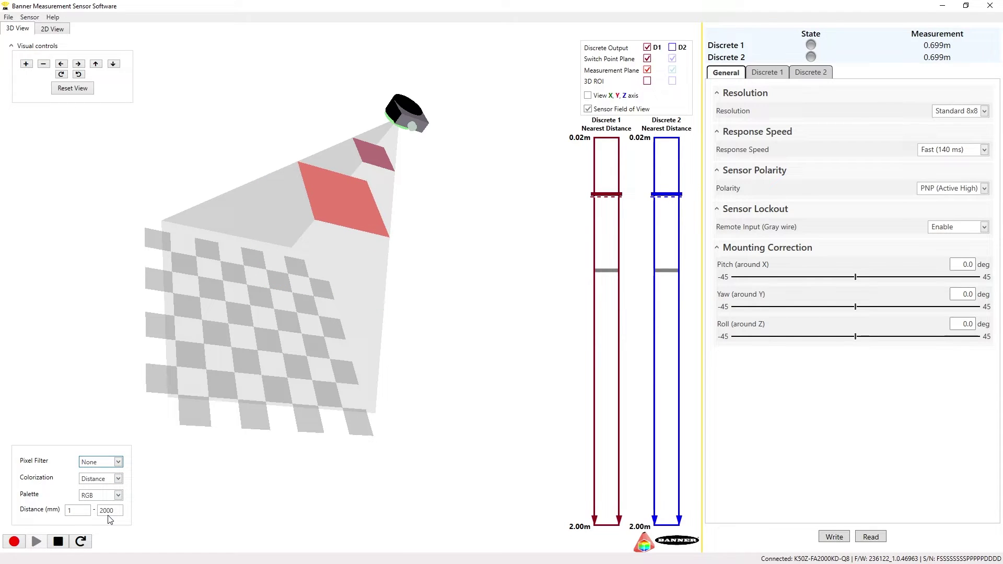
left_click(119, 463)
left_click(115, 479)
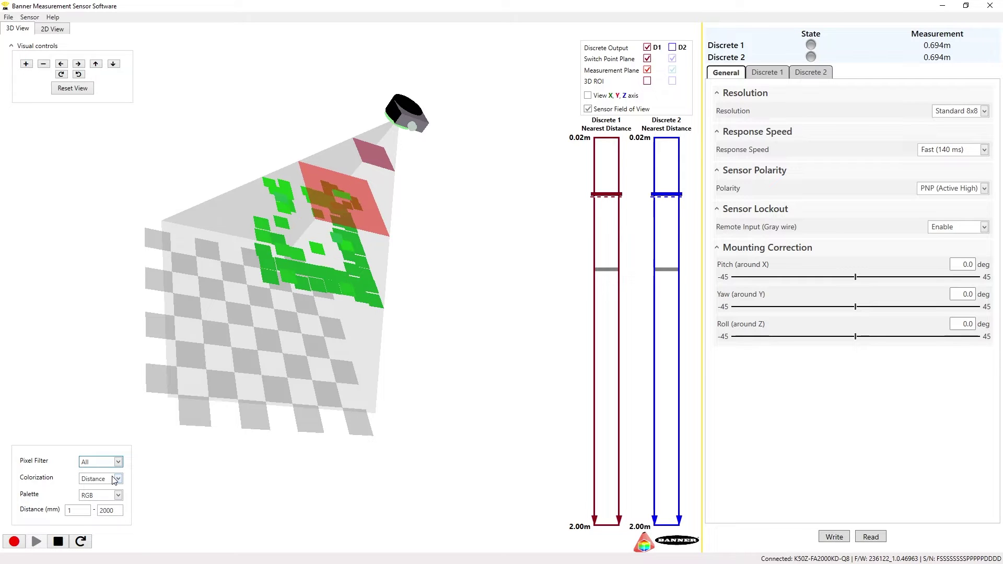
left_click(119, 495)
left_click(88, 518)
double_click(111, 511)
type("1500")
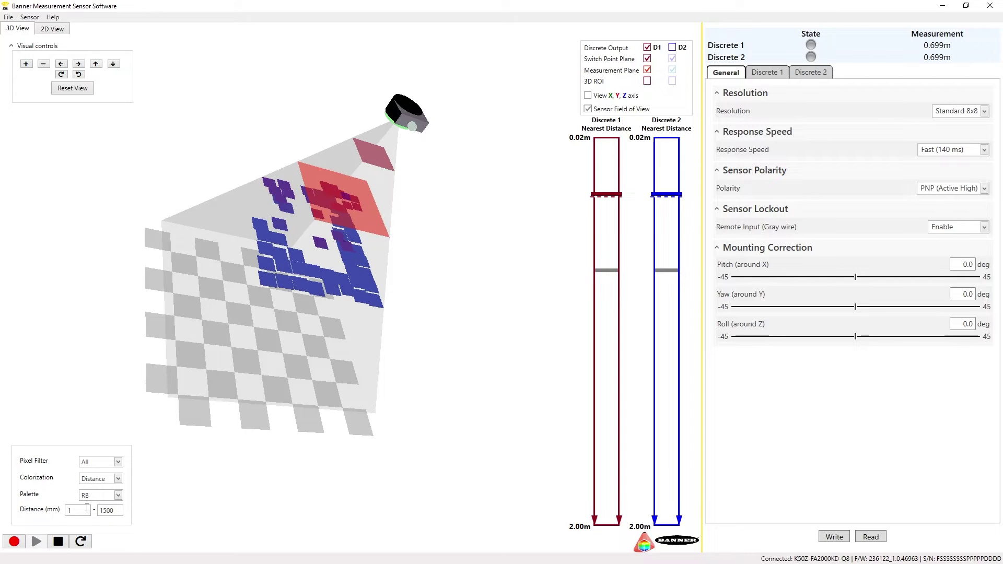
left_click(119, 496)
left_click(104, 508)
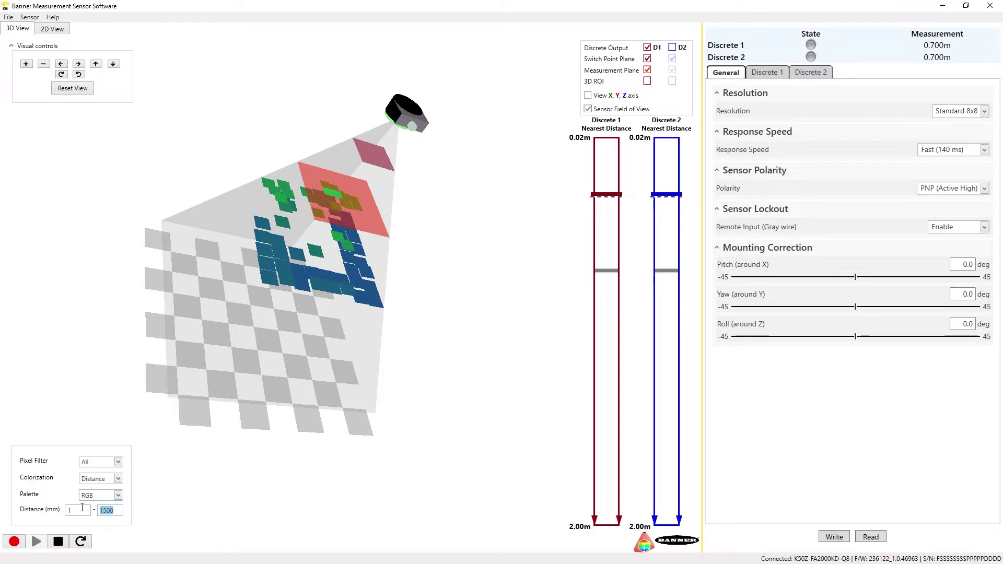
type("2000")
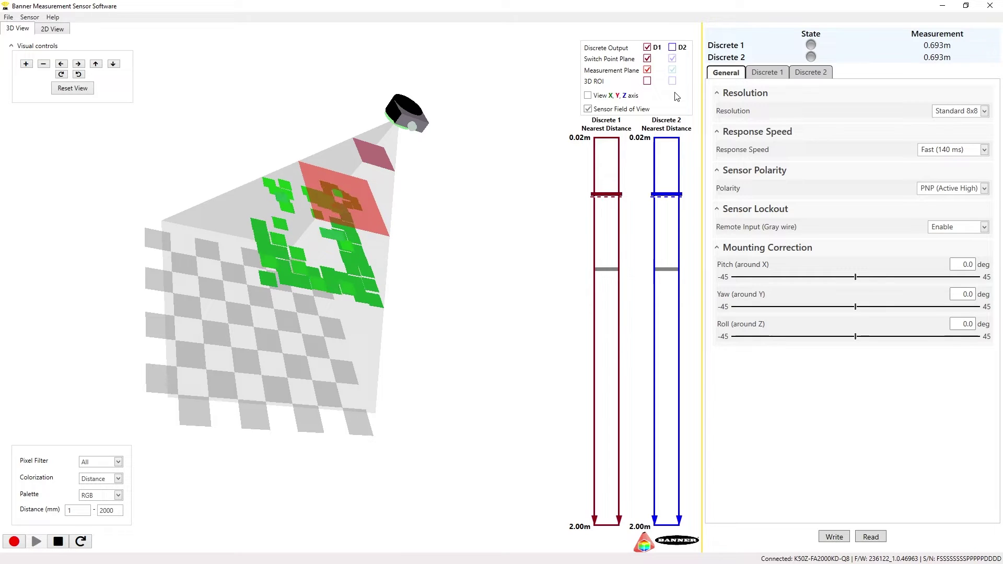
left_click(588, 95)
left_click(588, 96)
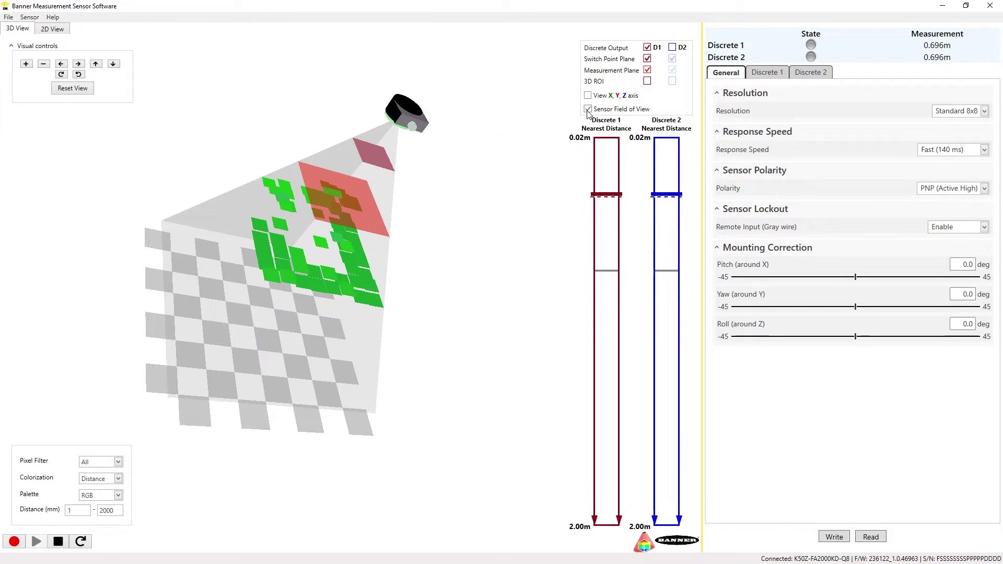
left_click(588, 109)
left_click(588, 109)
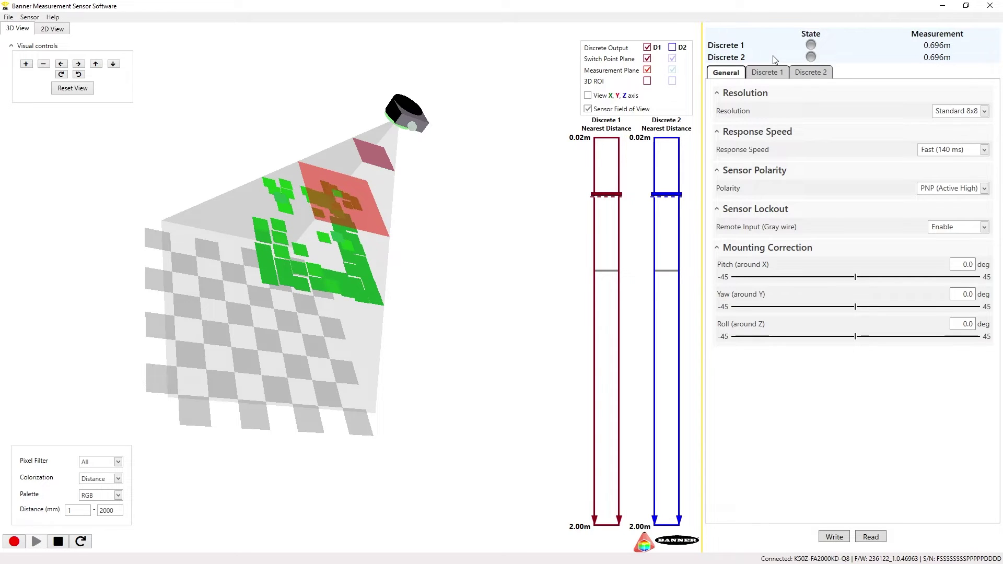
Try Reduced 4x4 resolution and review response speed options, keeping Fast.
left_click(984, 111)
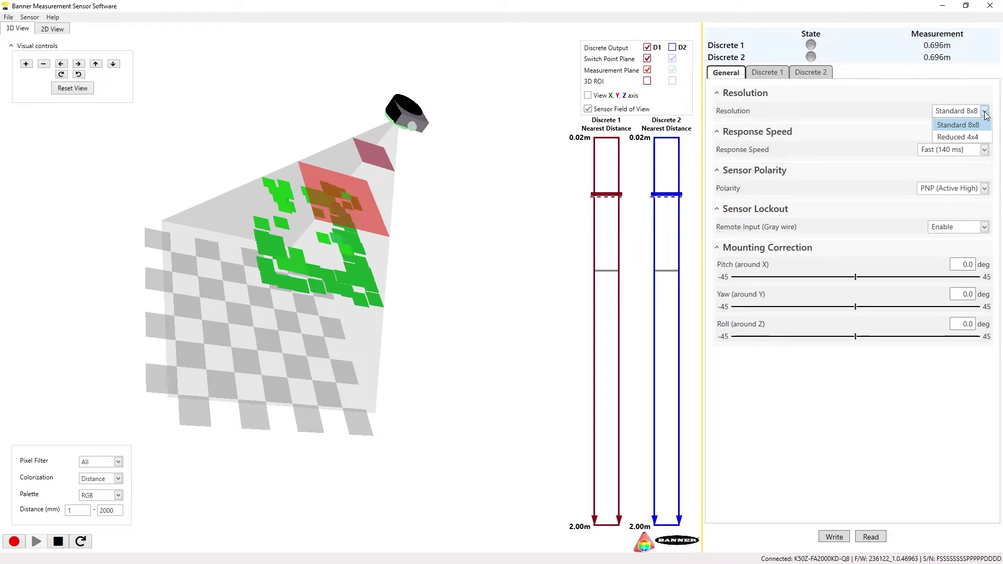
left_click(984, 112)
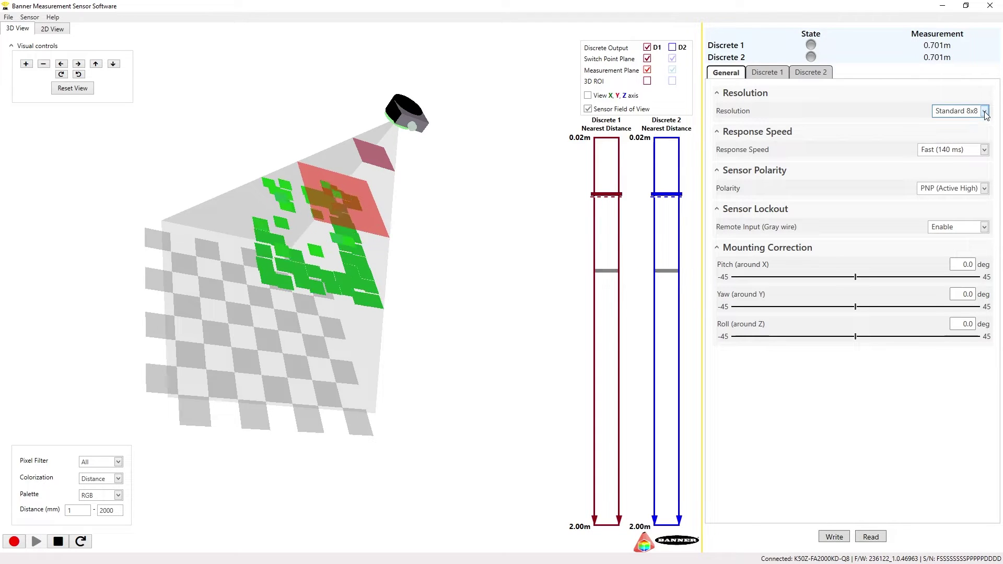
left_click(985, 150)
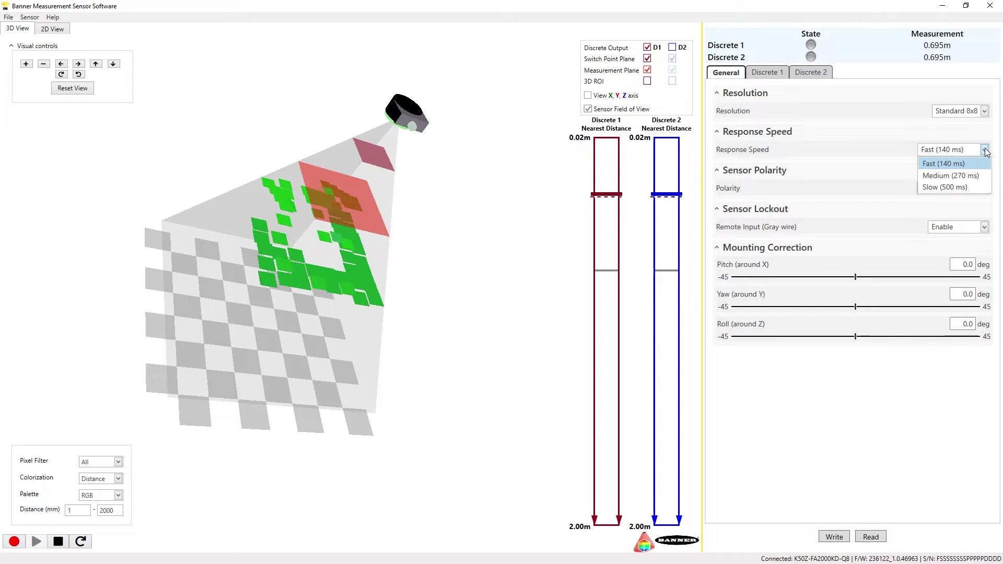
left_click(985, 150)
left_click(984, 111)
left_click(975, 138)
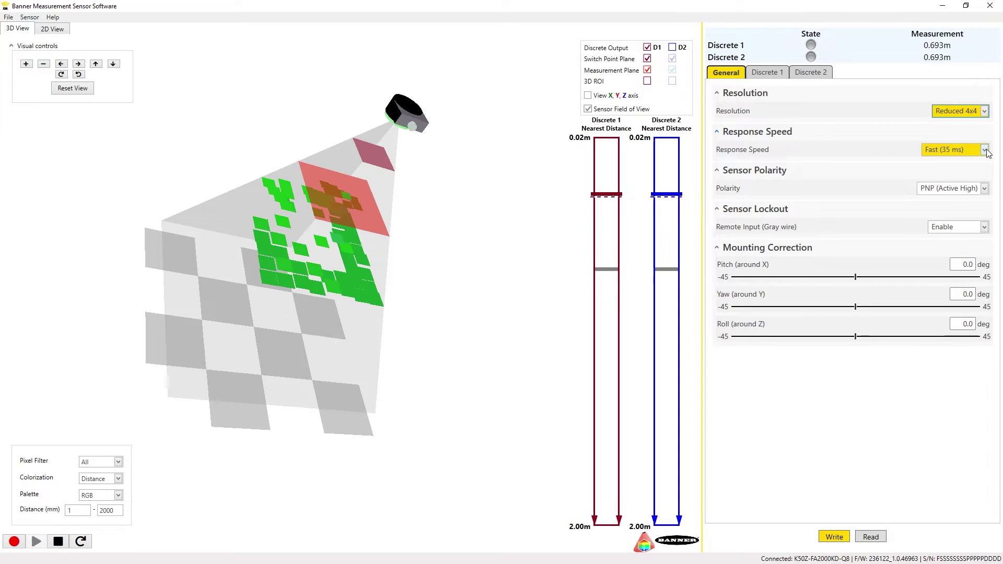
left_click(985, 151)
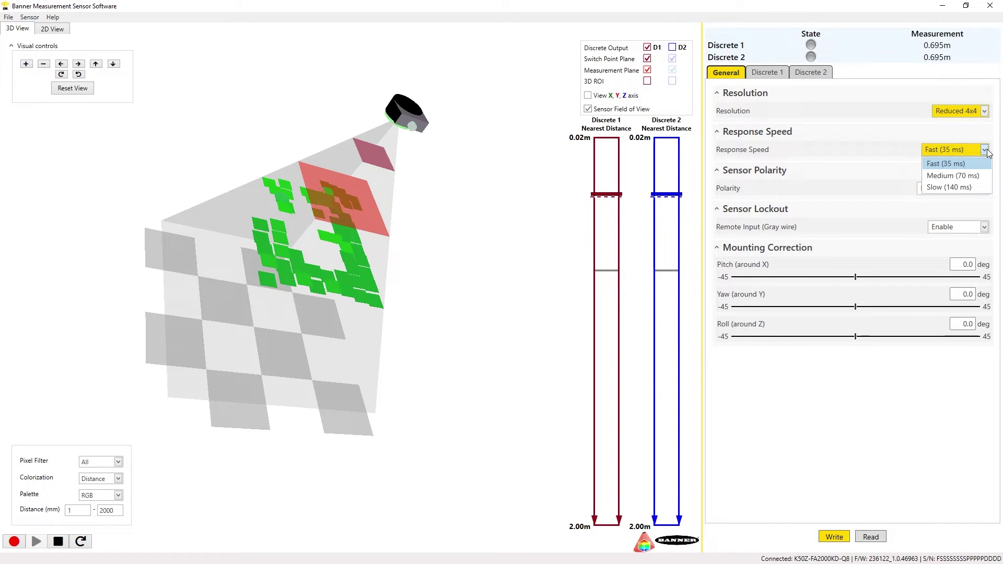
left_click(986, 150)
Restore Standard 8x8 resolution, keeping PNP (Active High) polarity and remote input enabled.
left_click(985, 112)
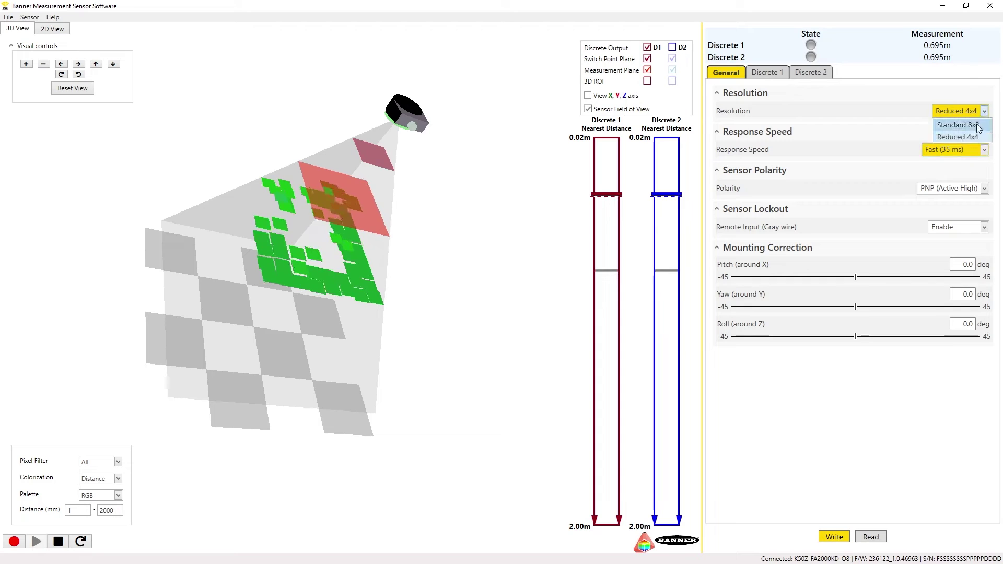
left_click(976, 124)
left_click(984, 189)
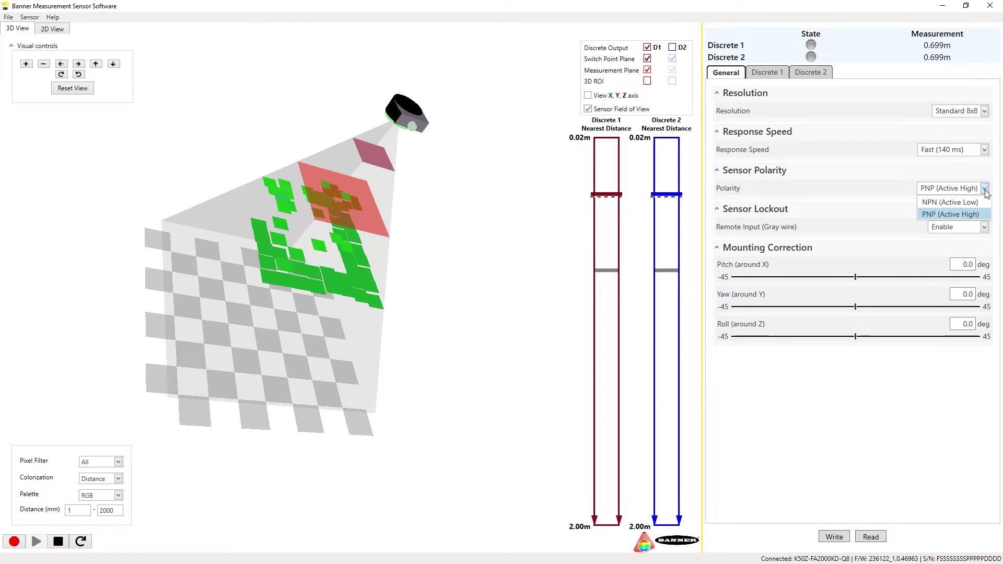
left_click(985, 189)
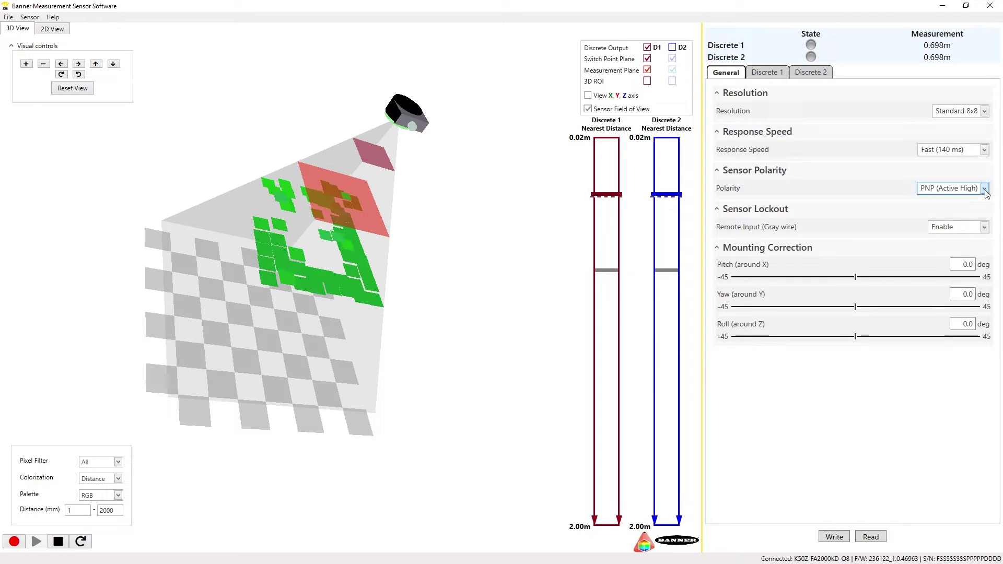
left_click(985, 228)
left_click(985, 229)
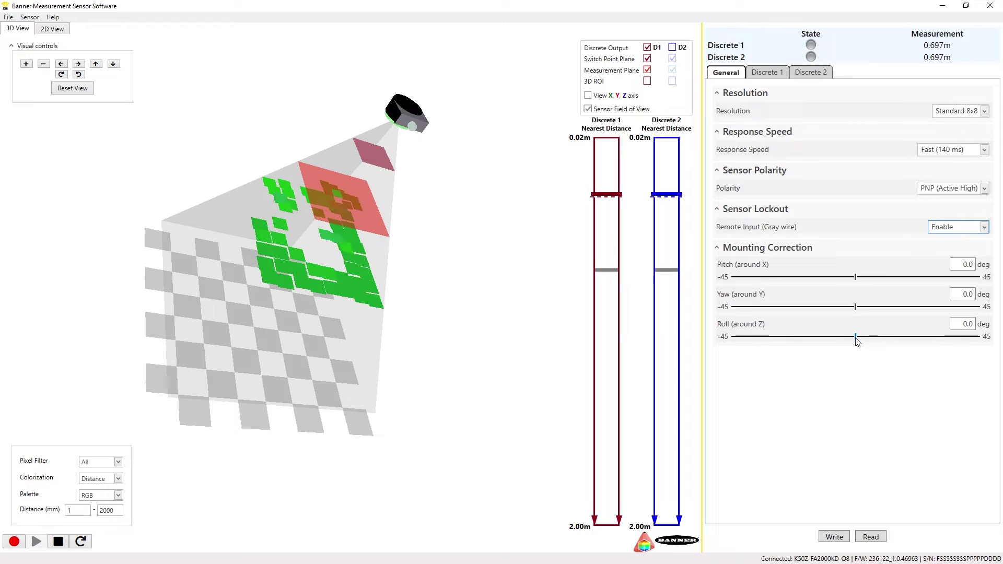
left_click(774, 76)
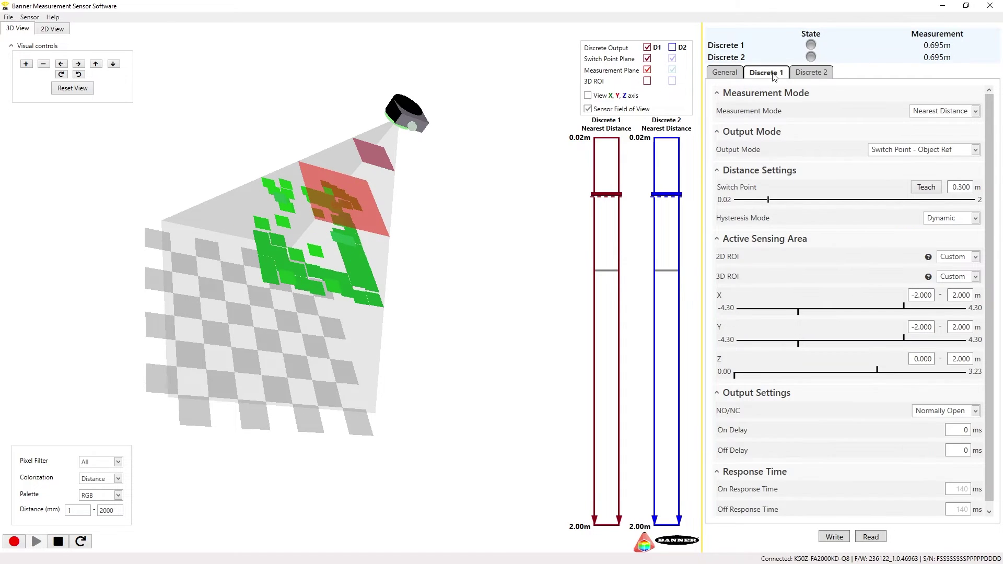
left_click(975, 110)
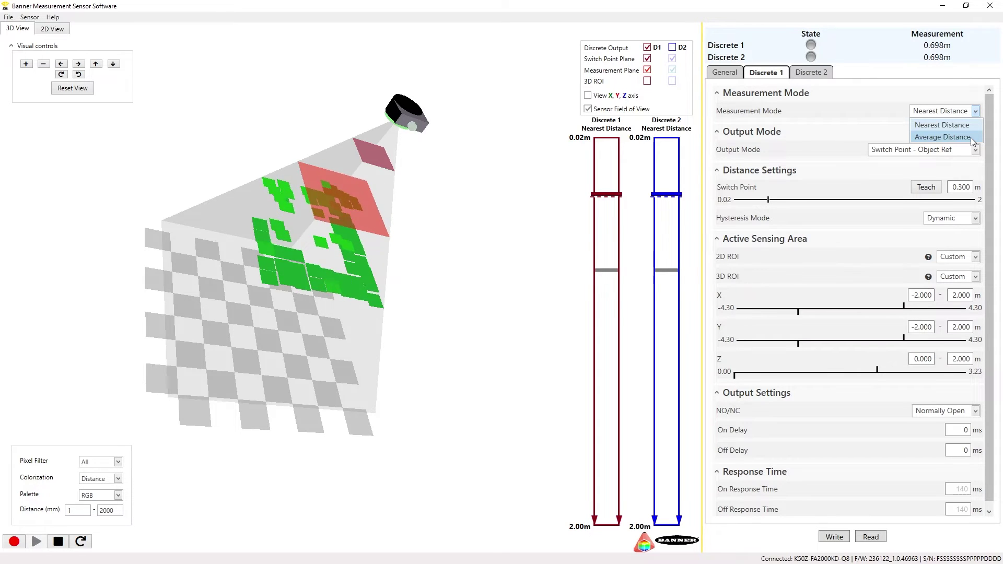
left_click(896, 135)
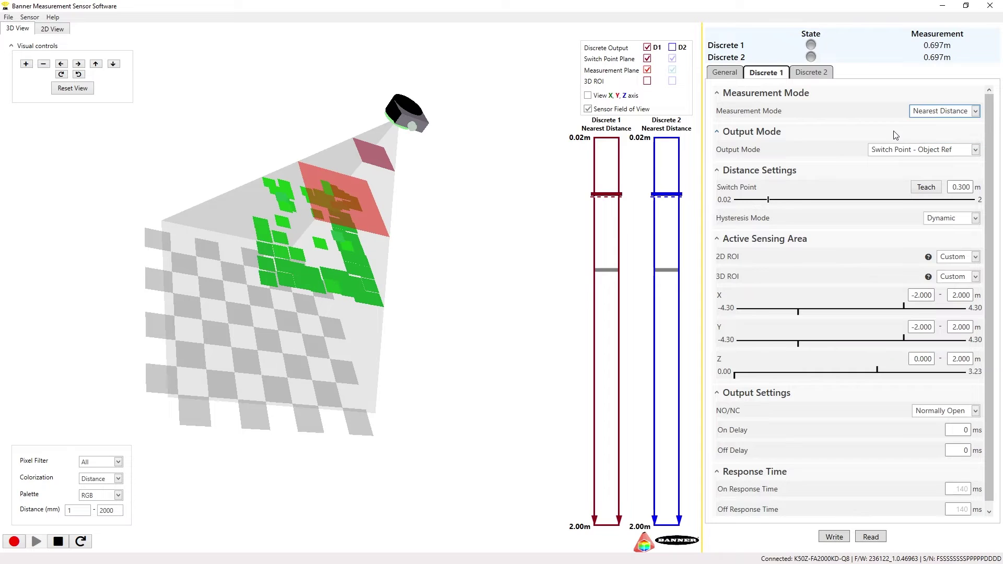
left_click(976, 150)
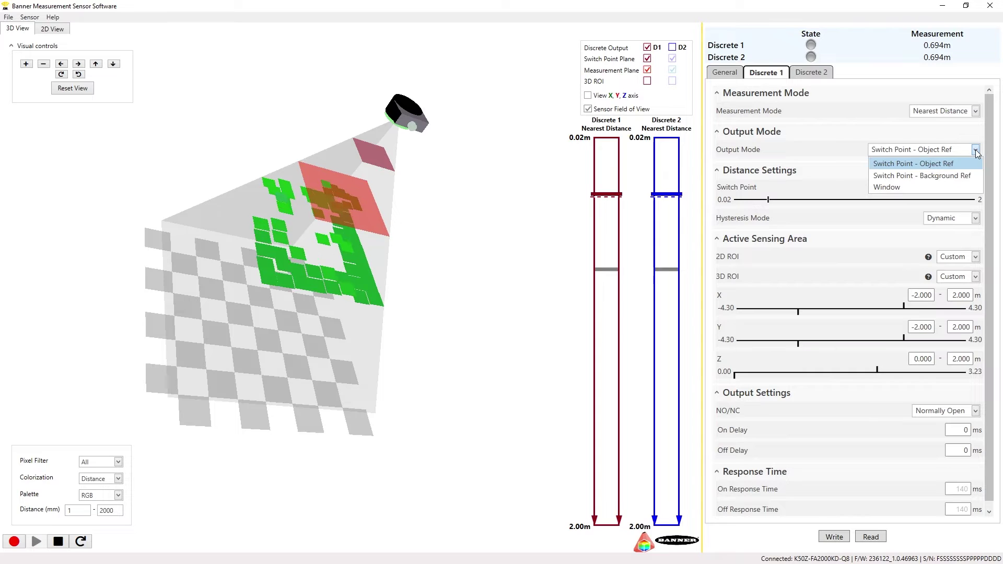
left_click(965, 165)
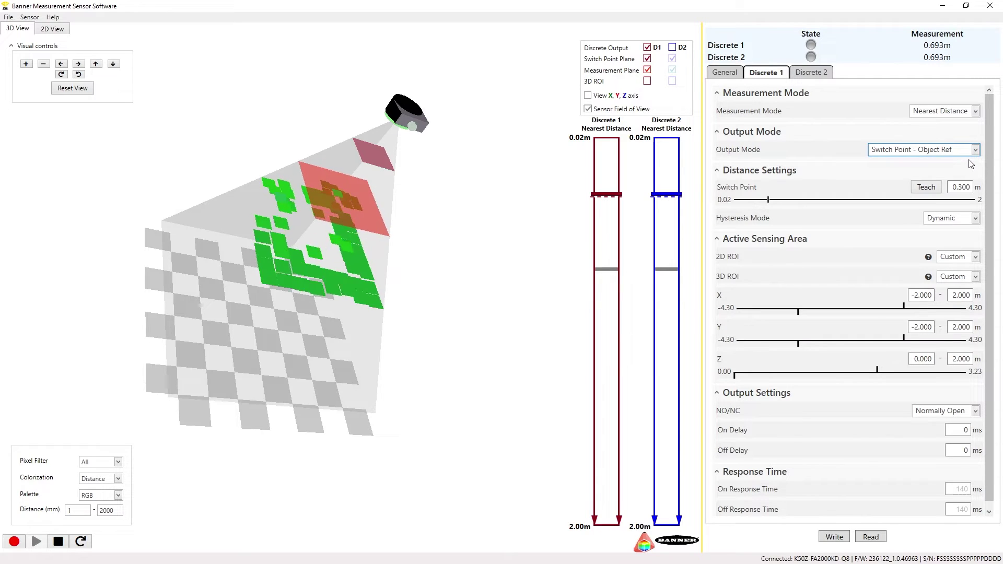
left_click(975, 150)
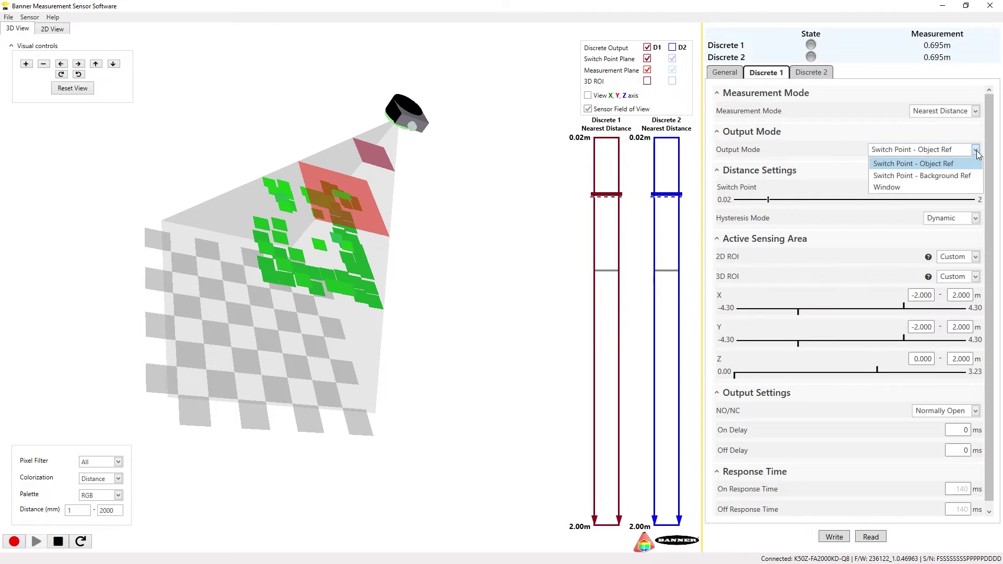
left_click(967, 176)
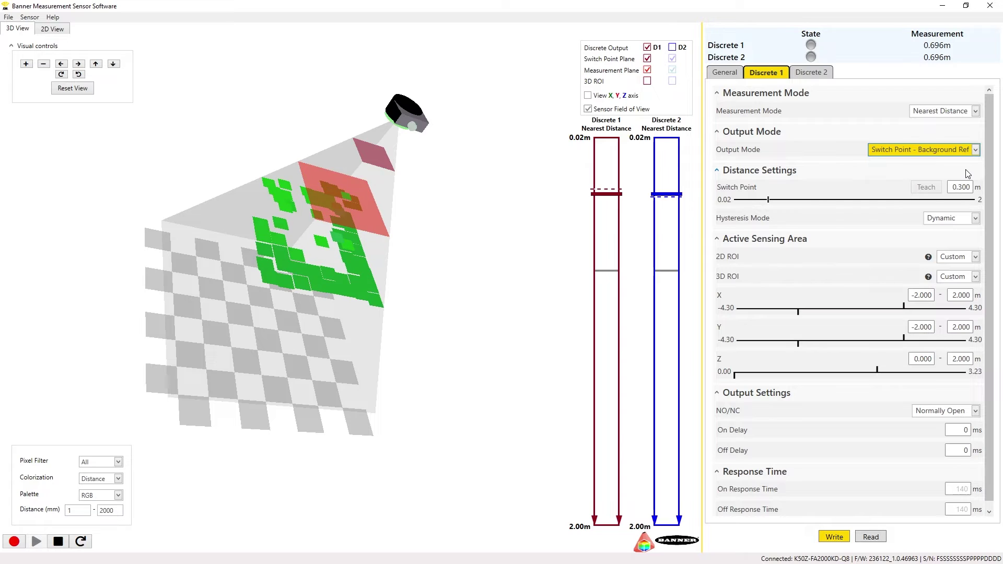
left_click(975, 151)
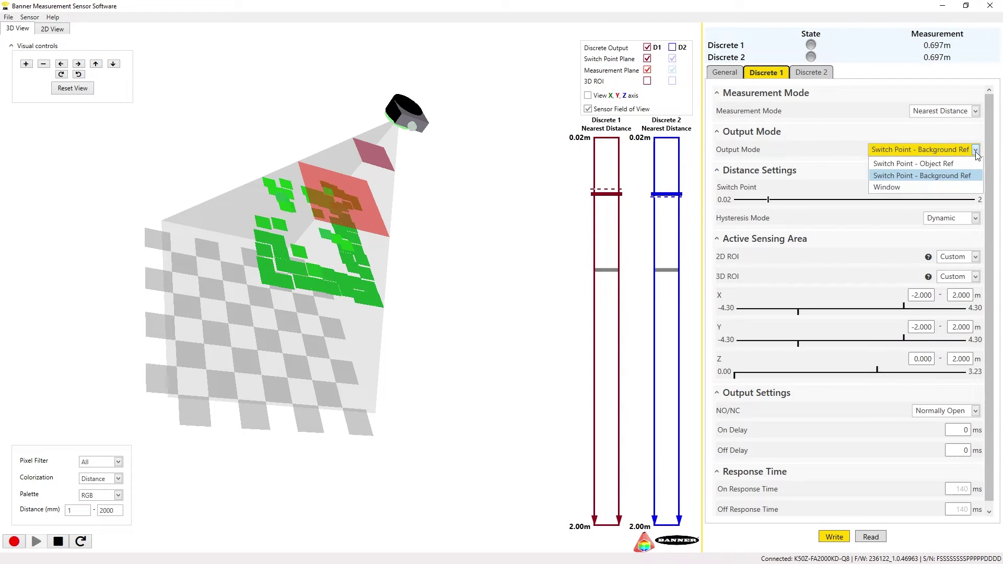
left_click(942, 186)
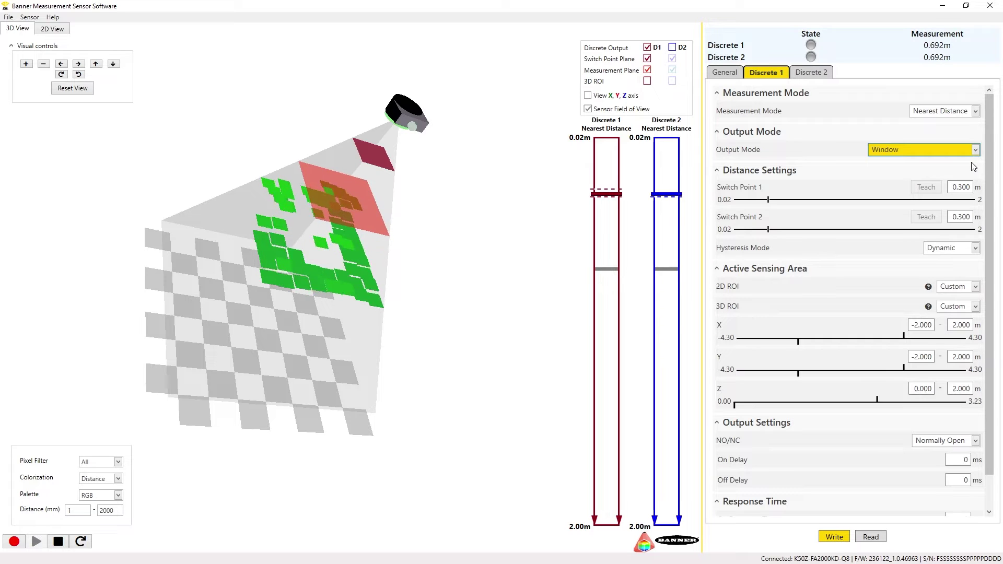
left_click(974, 150)
left_click(971, 162)
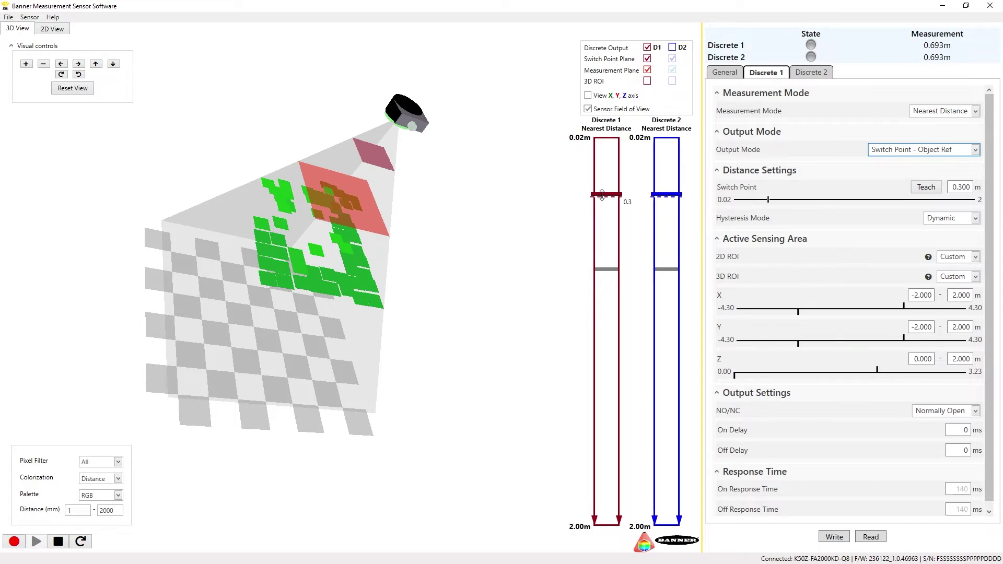
Try Discrete 1 switch point edits around 0.3 m, discard them with Read, then teach it to 0.716 m.
left_click_drag(602, 195, 604, 195)
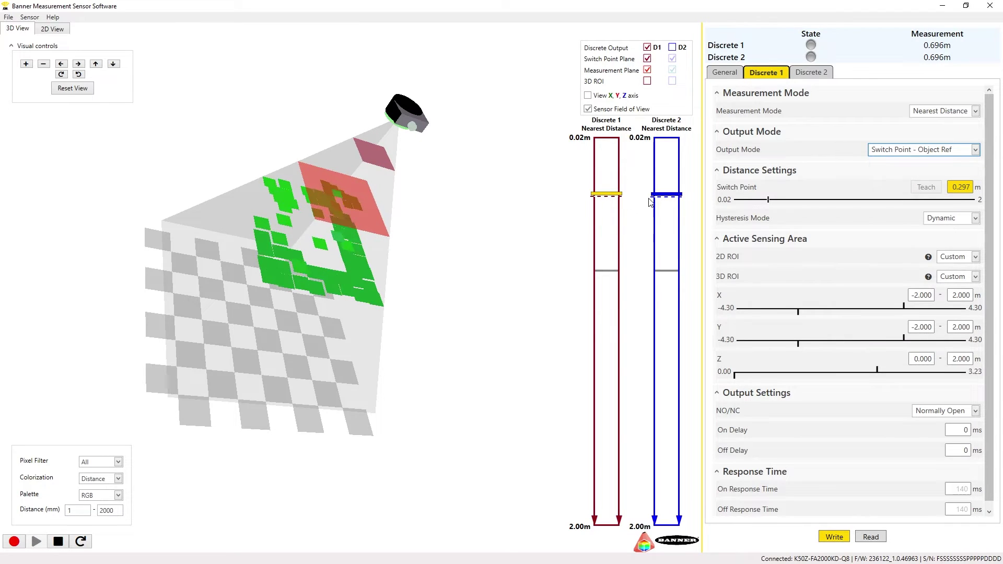
double_click(959, 187)
type("0.3")
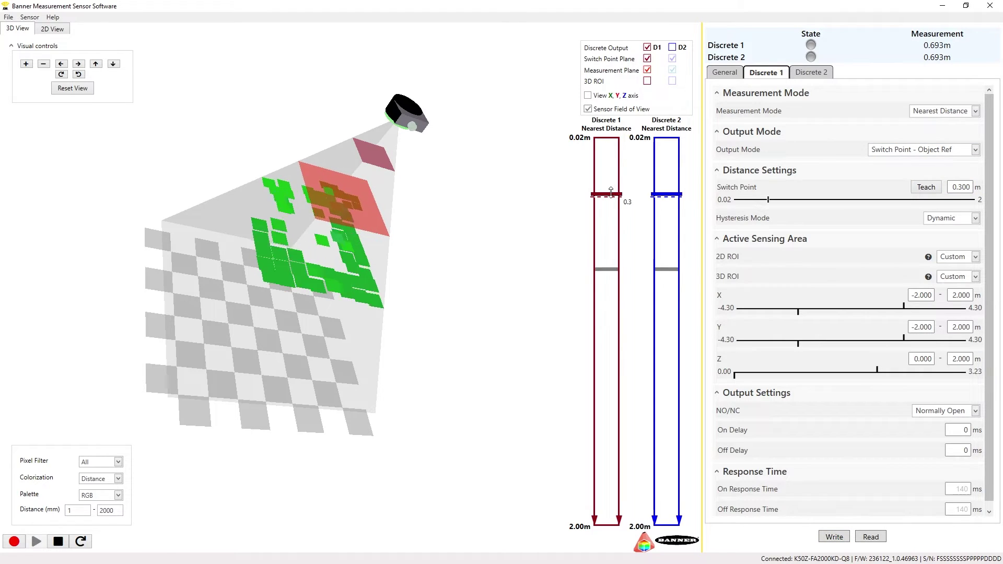
left_click_drag(610, 194, 610, 200)
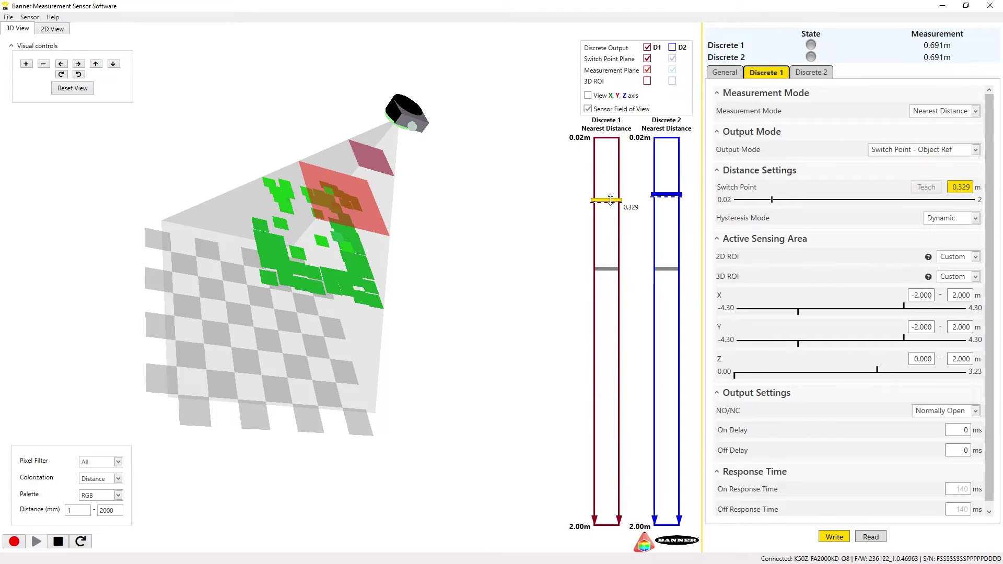
left_click_drag(610, 200, 611, 196)
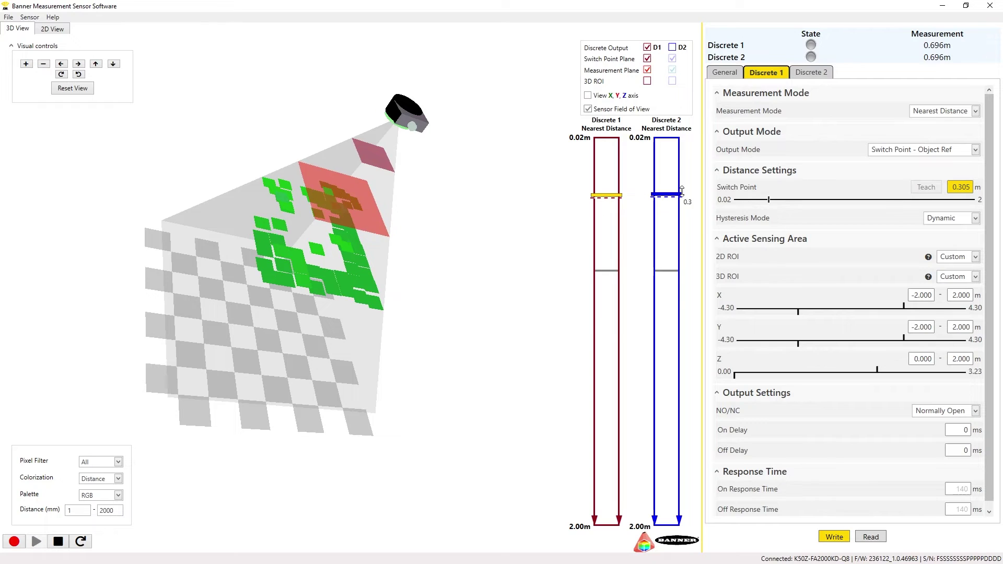
left_click(871, 537)
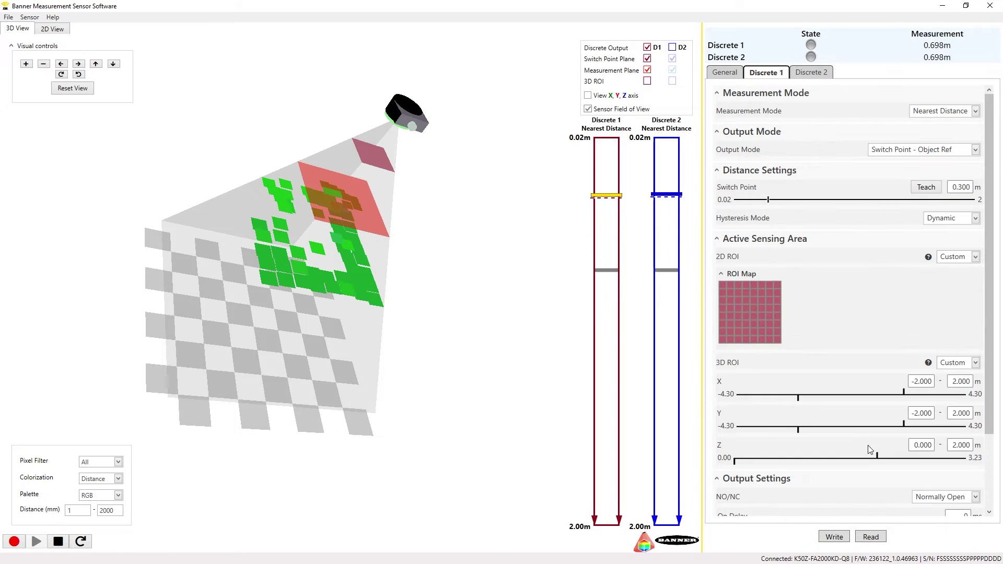
left_click(924, 187)
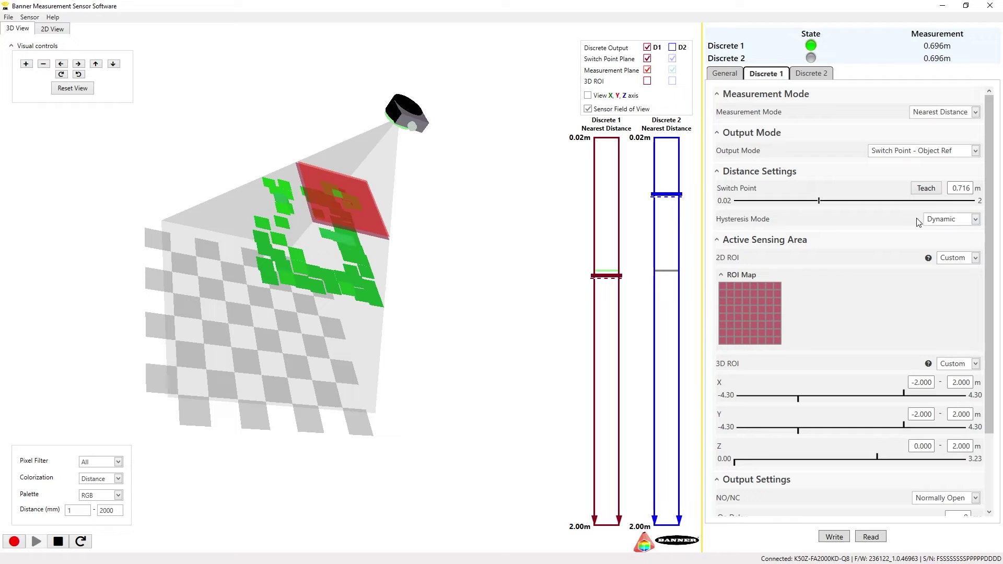
left_click(974, 220)
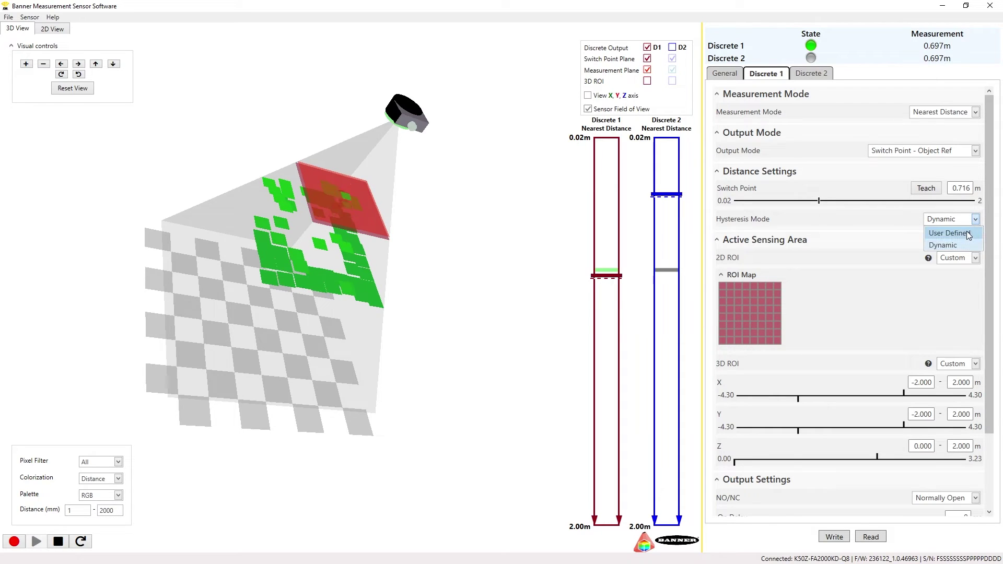
left_click(971, 233)
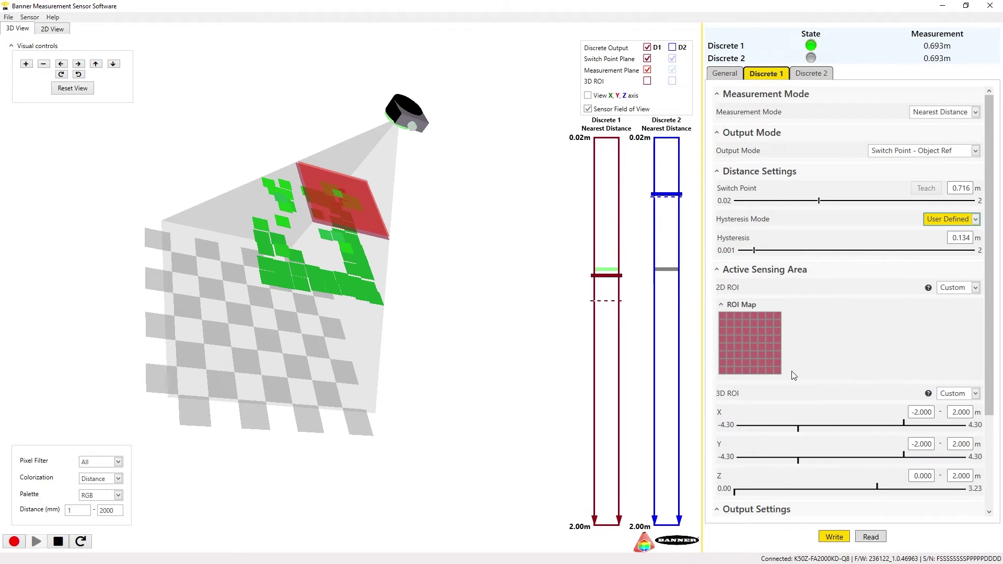
left_click(871, 538)
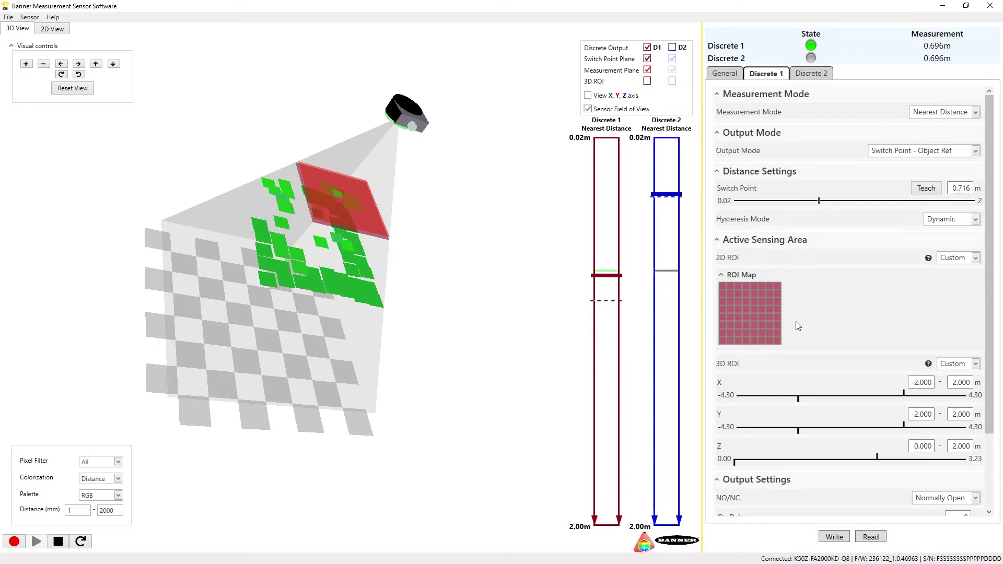
Exclude several zones in the 8x8 ROI Map, then re-include all 64 zones.
left_click(730, 293)
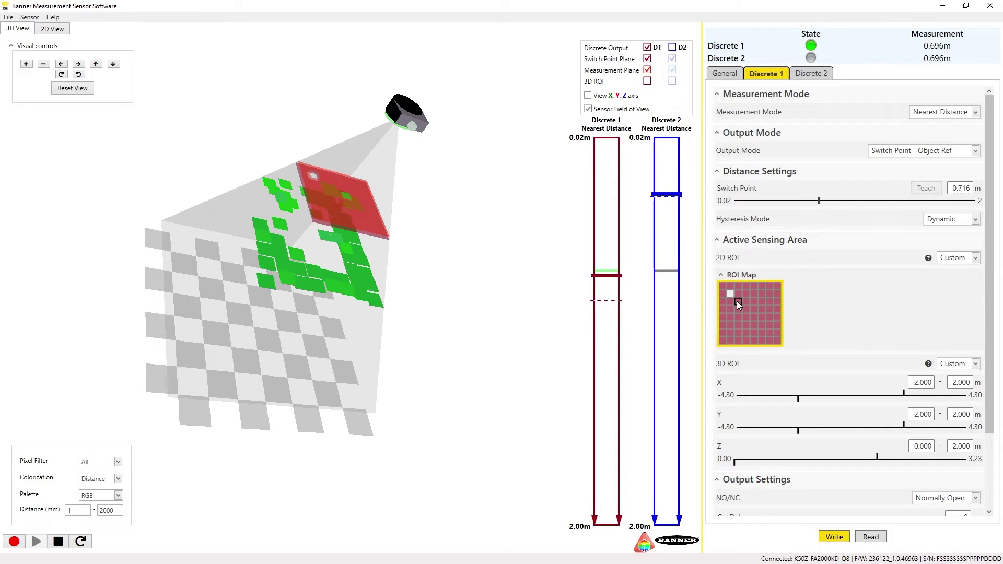
left_click(738, 301)
left_click(731, 324)
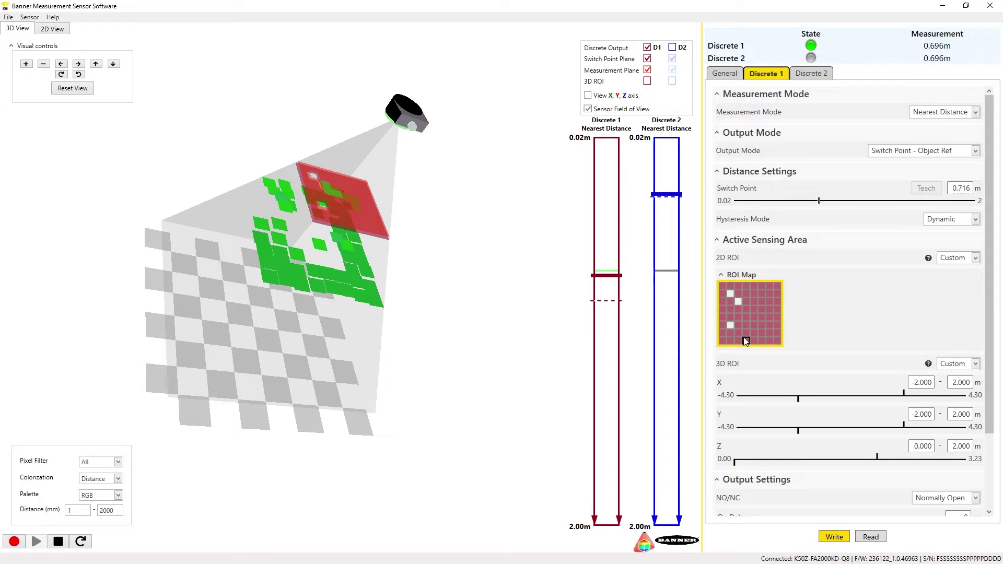
left_click(746, 341)
left_click(744, 319)
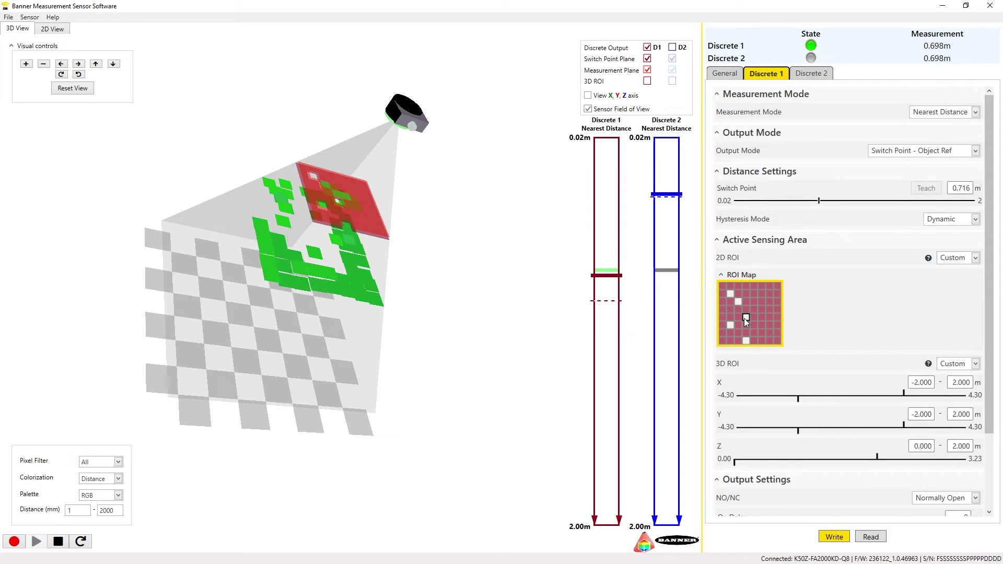
left_click_drag(727, 287, 748, 345)
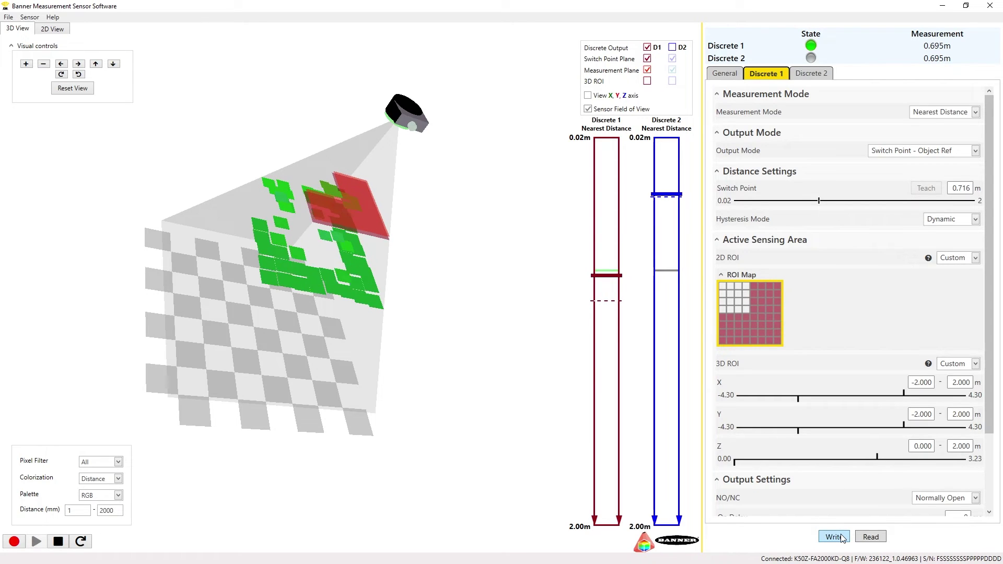
left_click(722, 287)
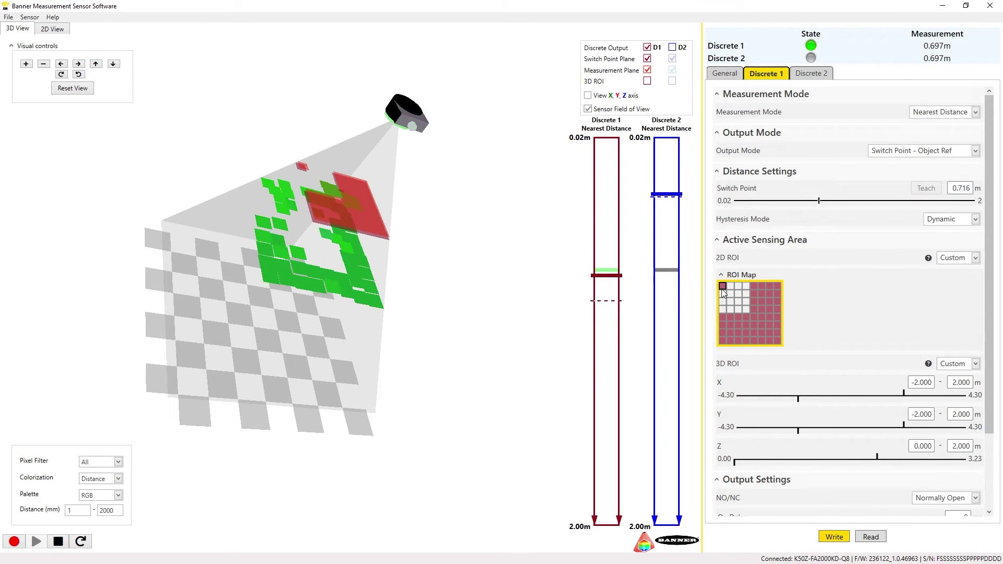
left_click_drag(722, 288, 780, 346)
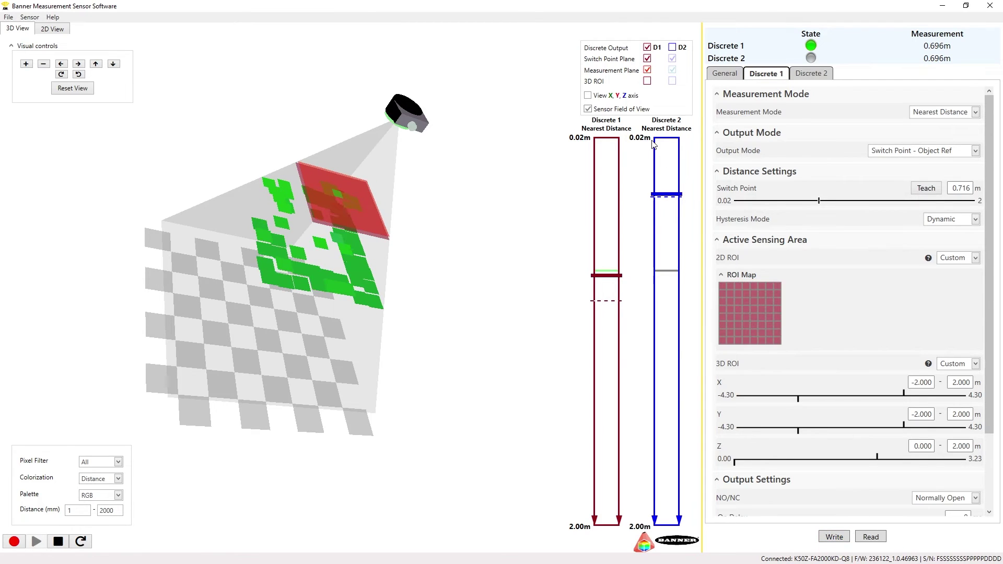
Show the D1 3D ROI box and set X max 1.060, Y -1.273 to 1.079, Z max 1.235.
left_click(647, 81)
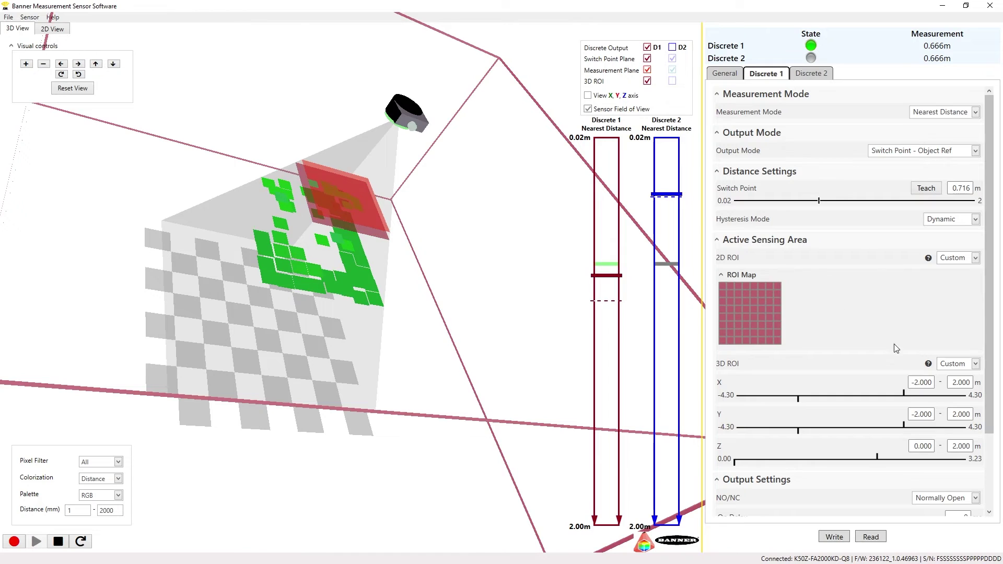
scroll(463, 387, "down", 5)
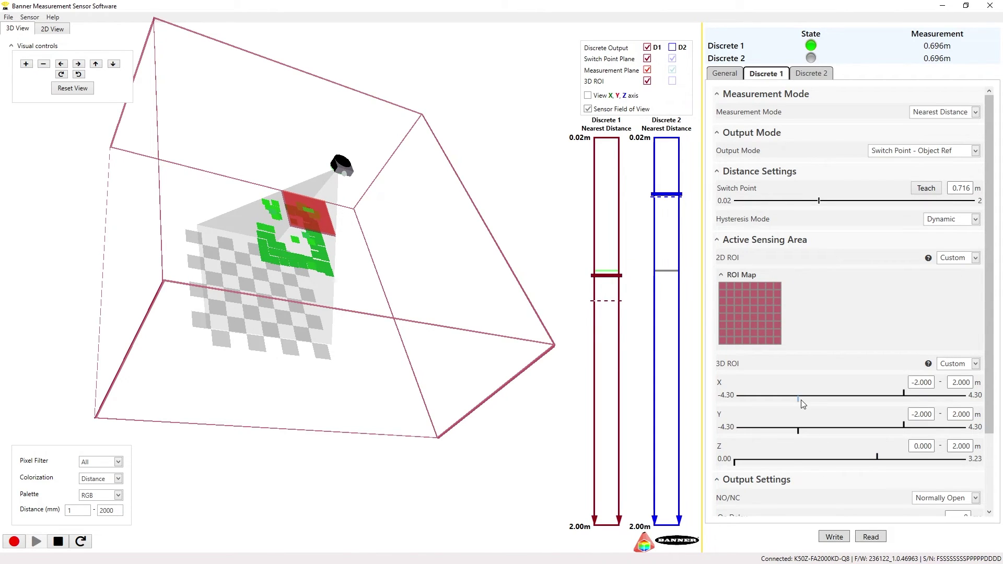
left_click_drag(799, 399, 819, 401)
left_click_drag(904, 393, 879, 393)
left_click_drag(904, 425, 880, 425)
left_click_drag(798, 432, 817, 431)
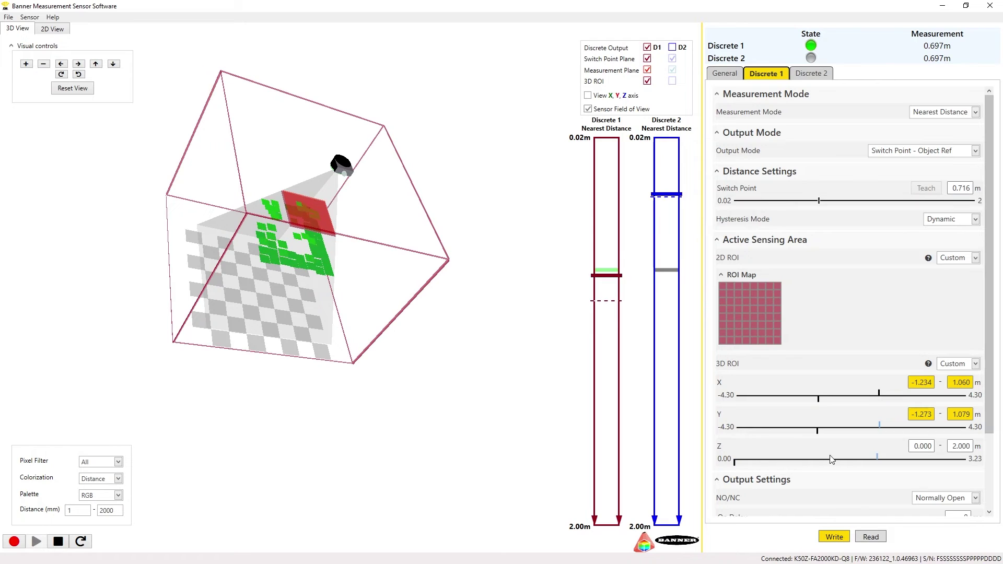
left_click_drag(879, 461, 826, 468)
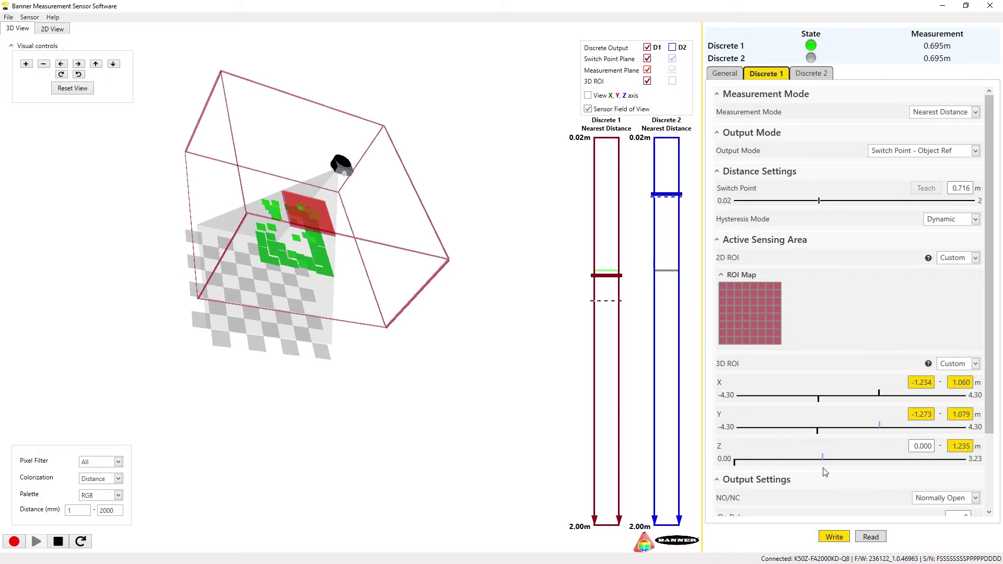
Try narrowing the 3D ROI X minimum, then extend it back to -1.313.
left_click_drag(818, 400, 854, 415)
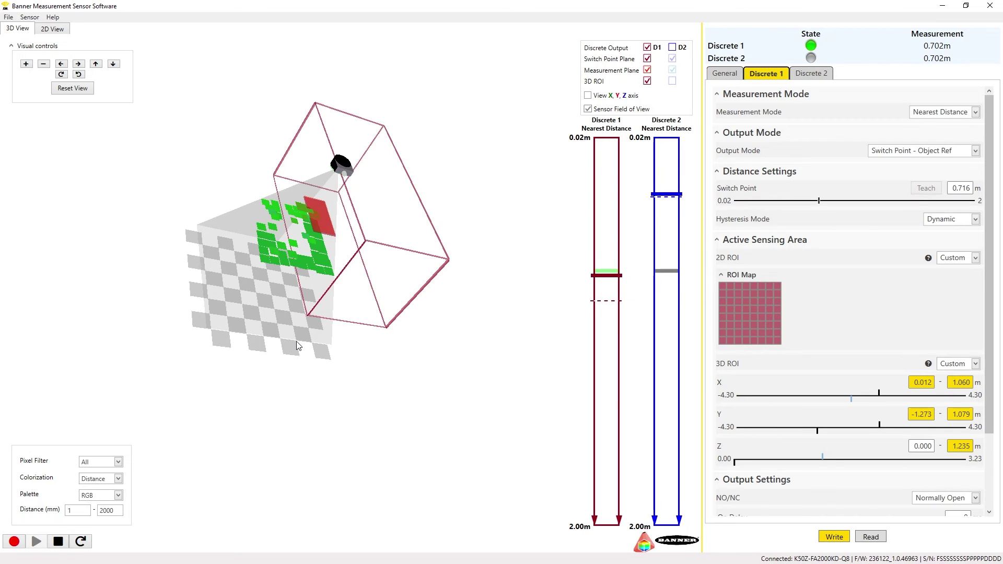
scroll(351, 337, "up", 1)
scroll(352, 336, "up", 1)
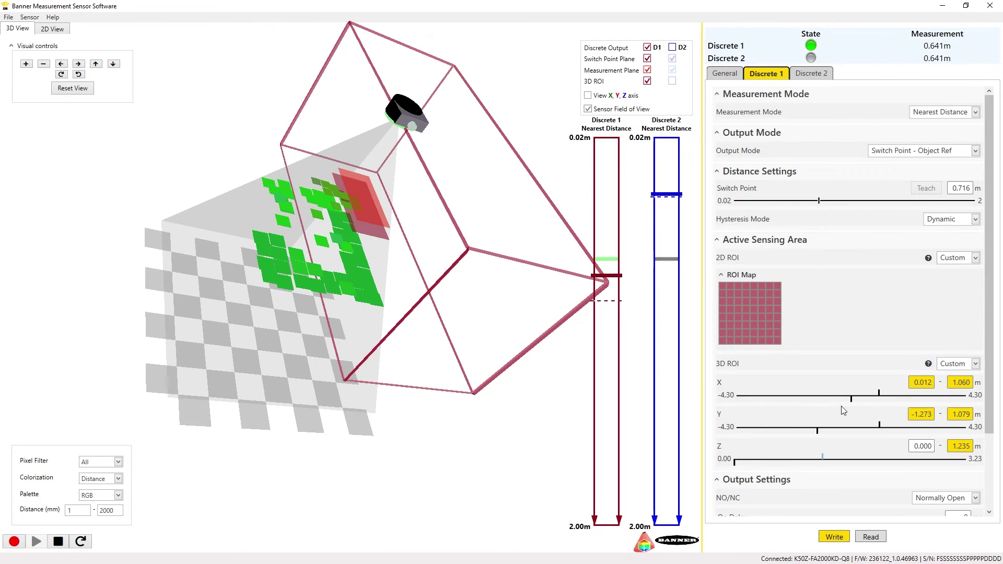
left_click_drag(850, 400, 819, 406)
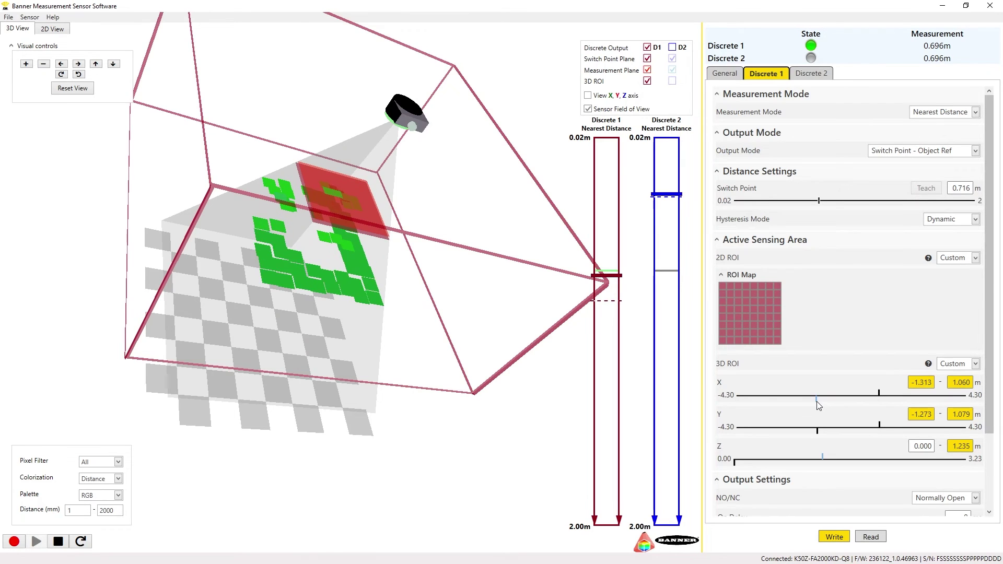
Keep Discrete 1 Normally Open, set its On Delay to 100 ms, and switch to Discrete 2.
scroll(836, 408, "down", 3)
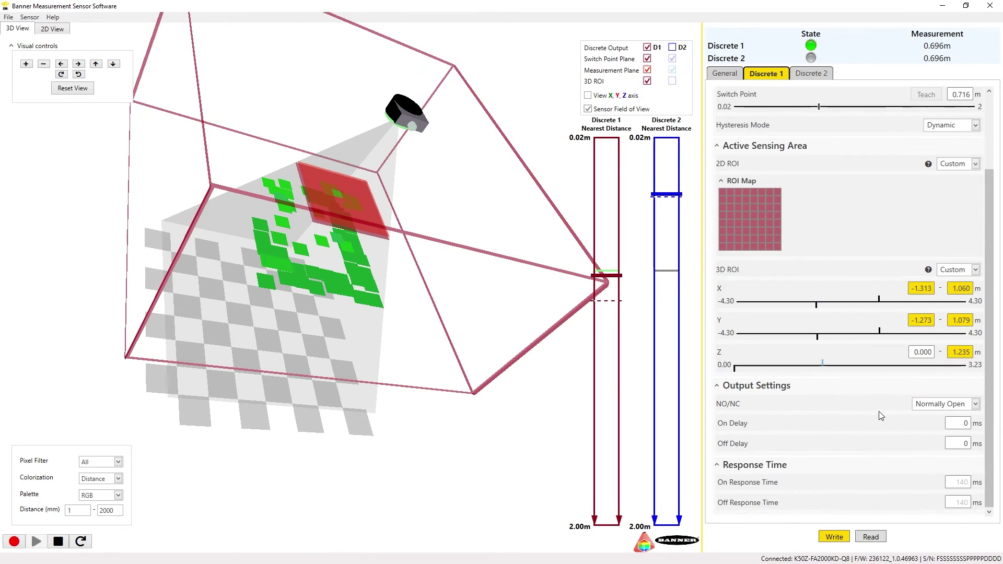
left_click(976, 405)
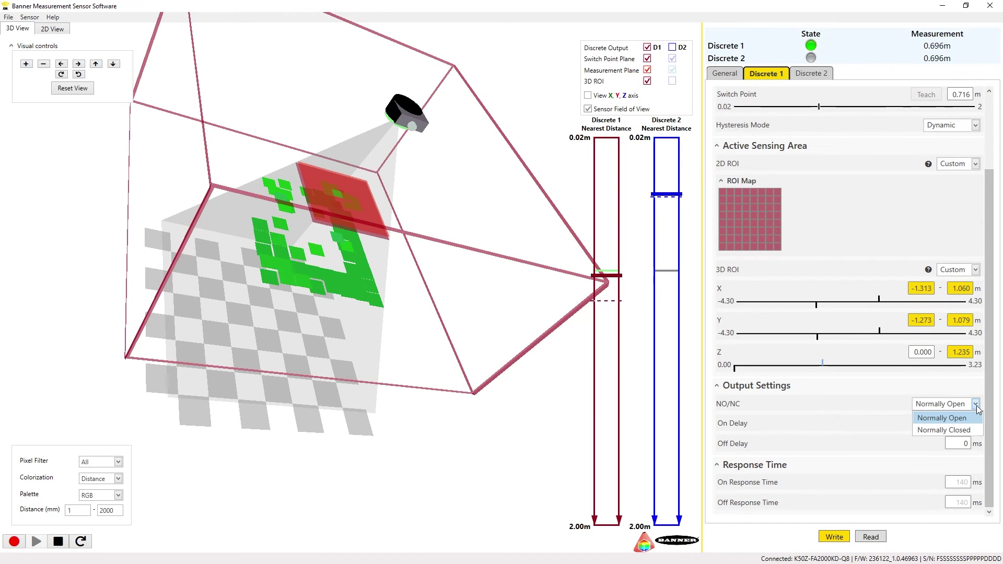
left_click(976, 406)
left_click(956, 425)
type("100")
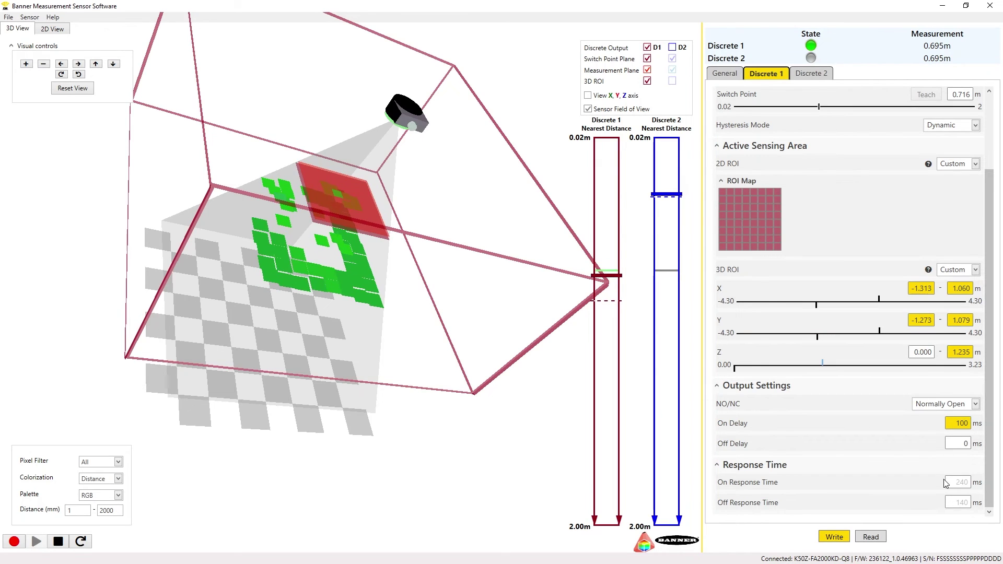
left_click(809, 73)
scroll(866, 261, "up", 3)
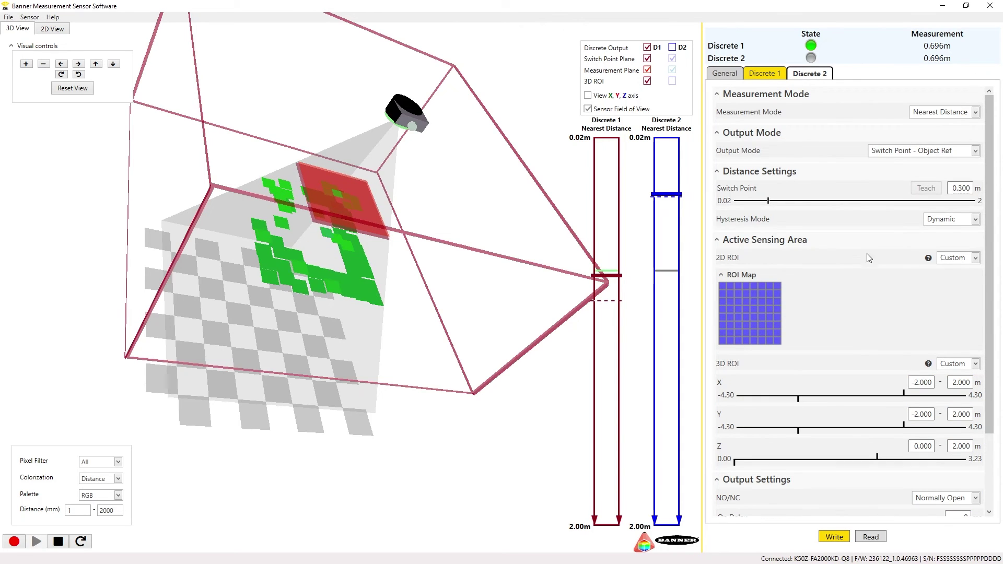
Try Complementary output for Discrete 2, then choose Pulse Pro/PFM (100 Hz at 0.020 m to 600 Hz at 2.000 m).
left_click(975, 152)
left_click(948, 198)
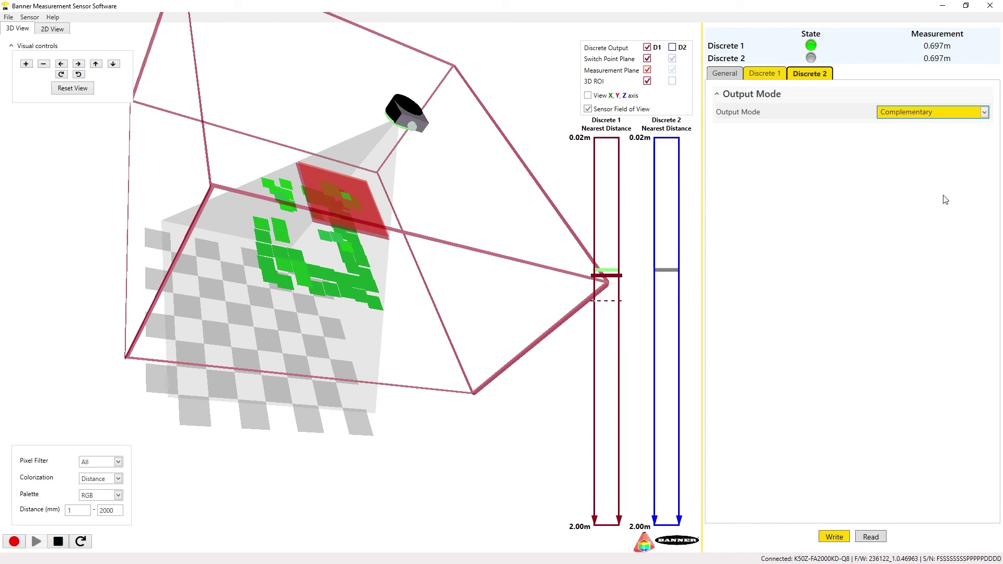
left_click(985, 113)
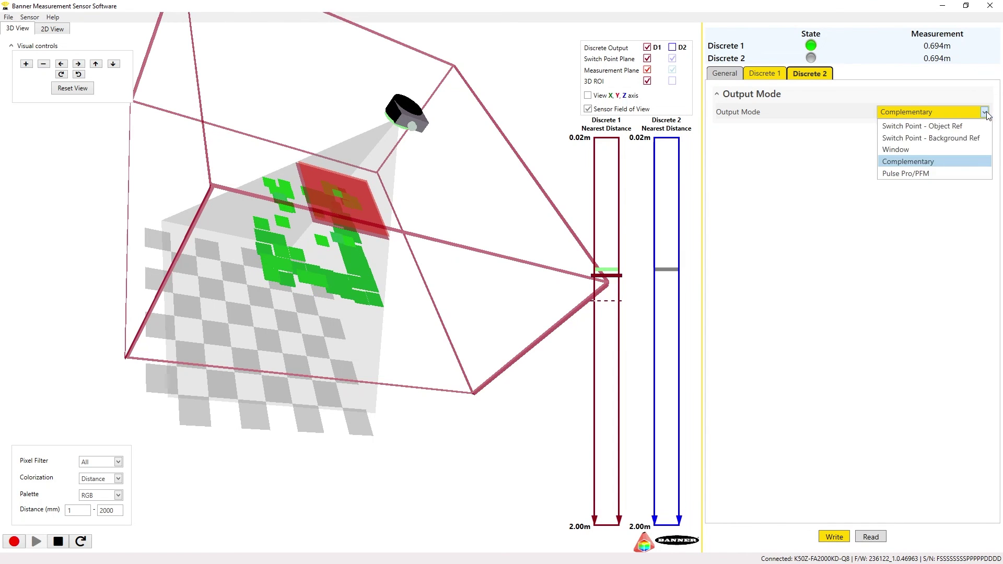
left_click(935, 174)
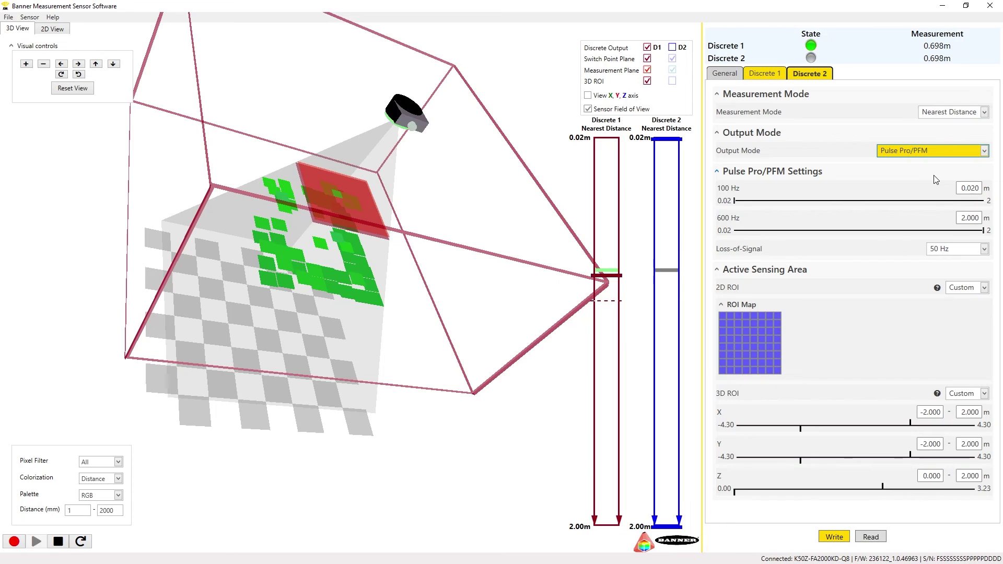
Open the 2D View grid and select a centre zone to read its amplitude and X/Y/Z values.
left_click(54, 30)
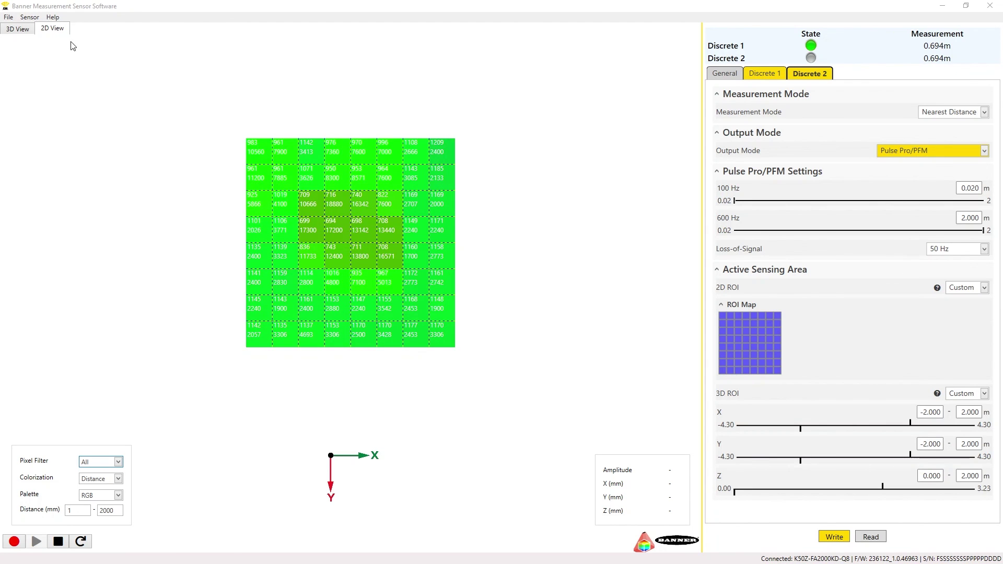
left_click(344, 233)
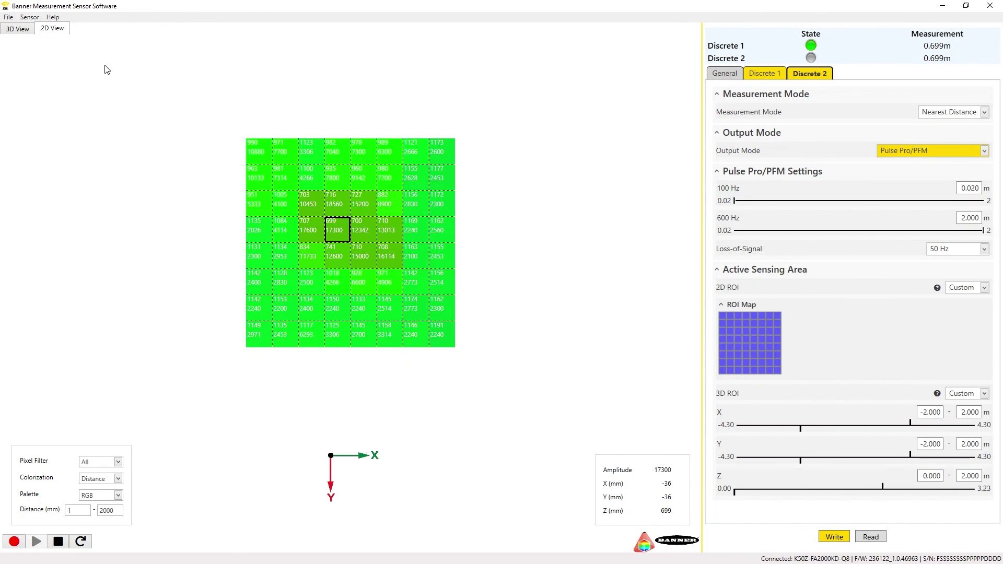
left_click(8, 18)
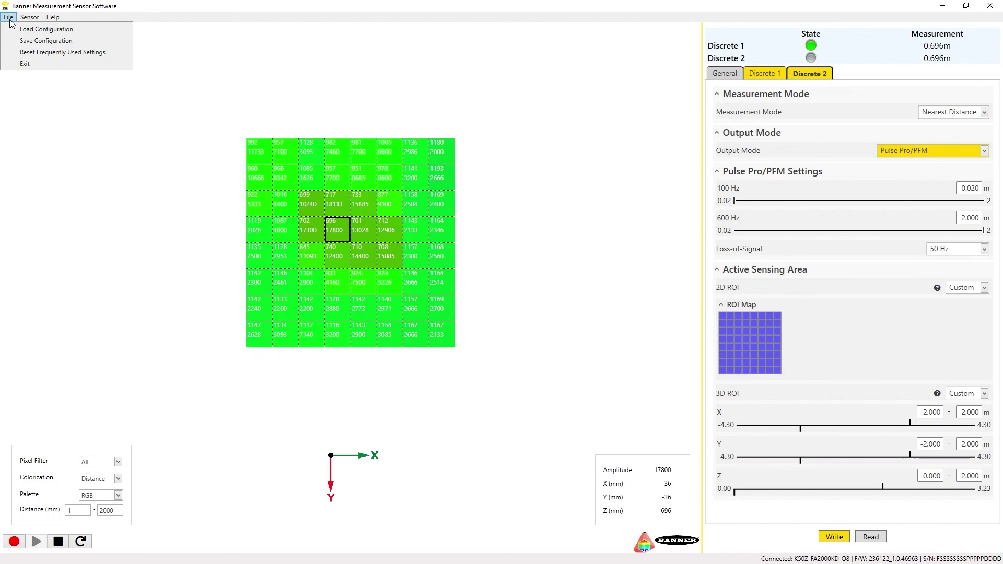
left_click(90, 167)
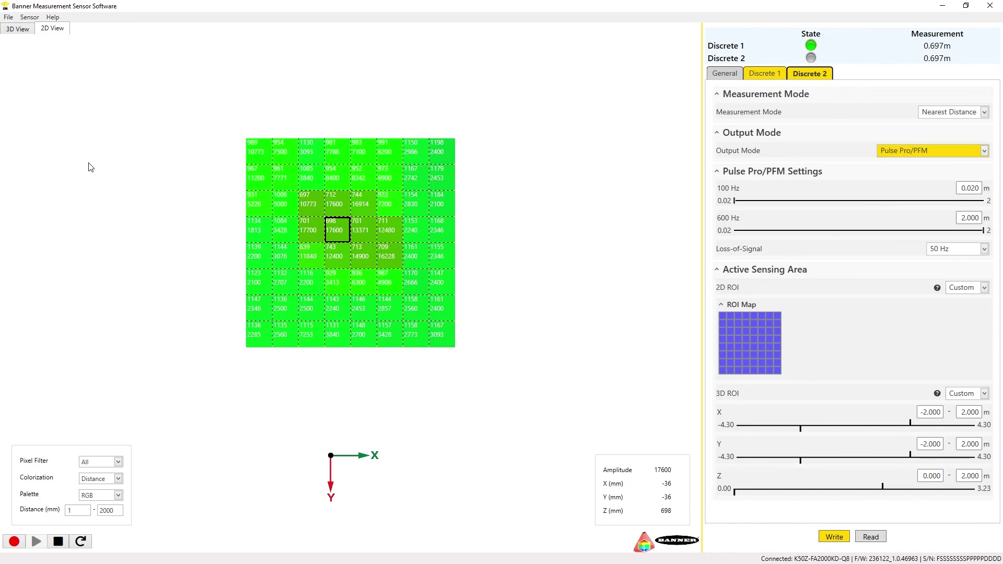